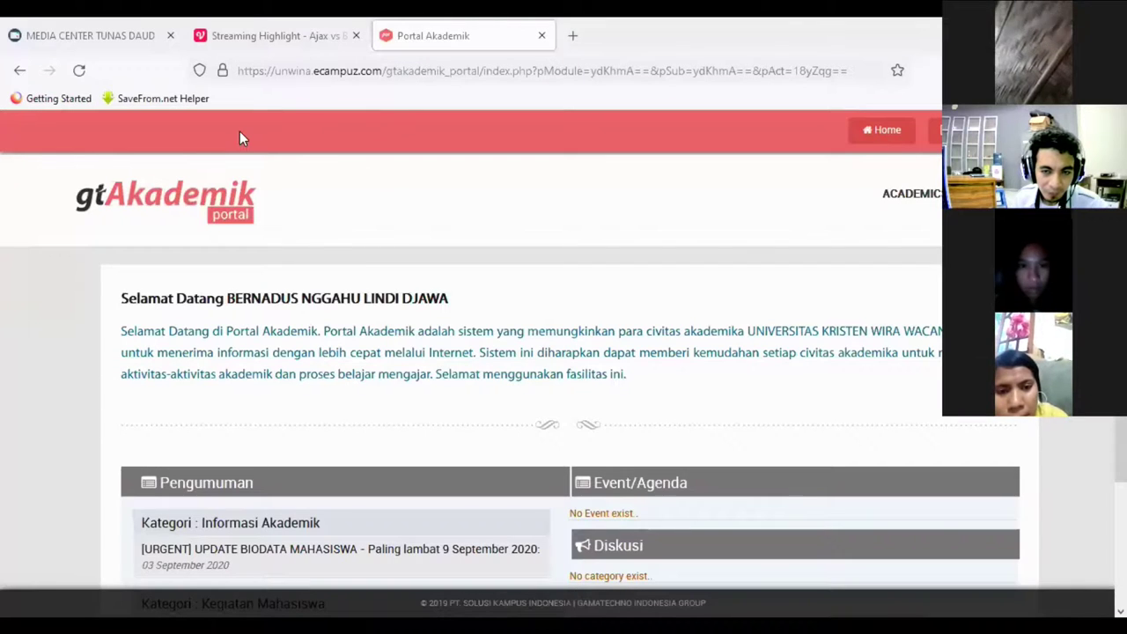
- Display the Pengelolaan Presensi course list for Sistem Informasi Akademik Sia and semester Gasal 2021
mouse_move(912, 193)
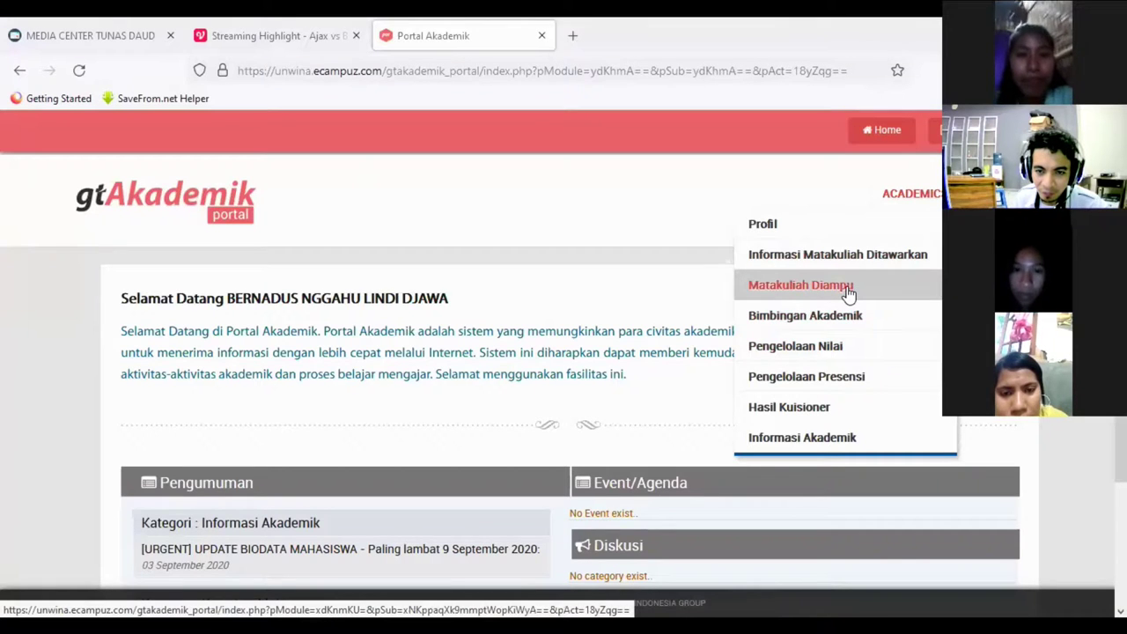
click(847, 287)
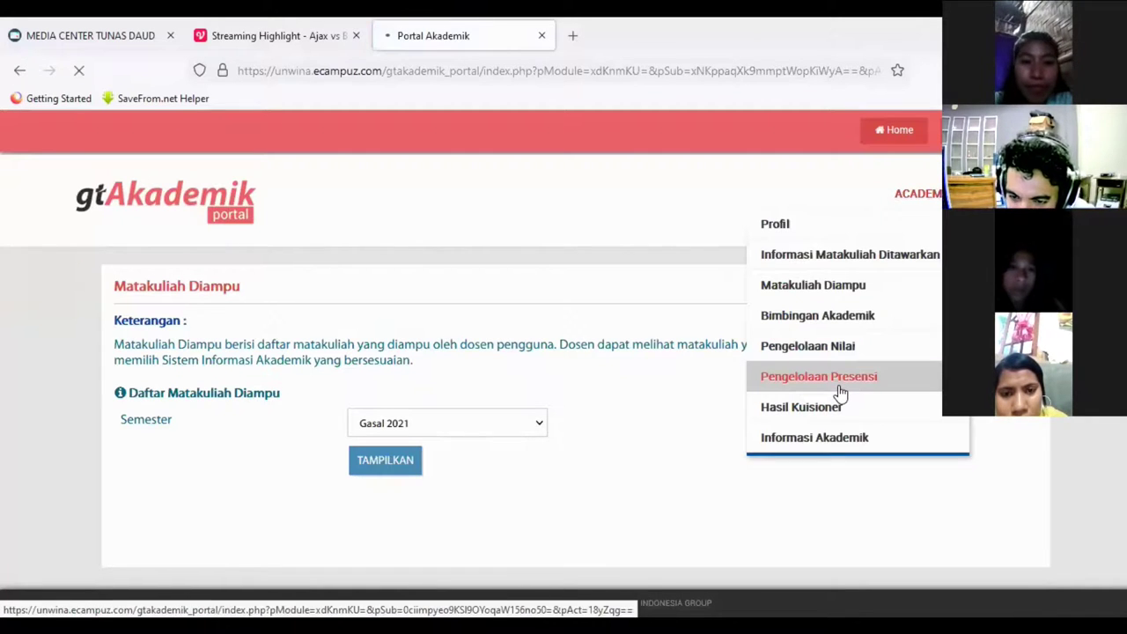
click(839, 385)
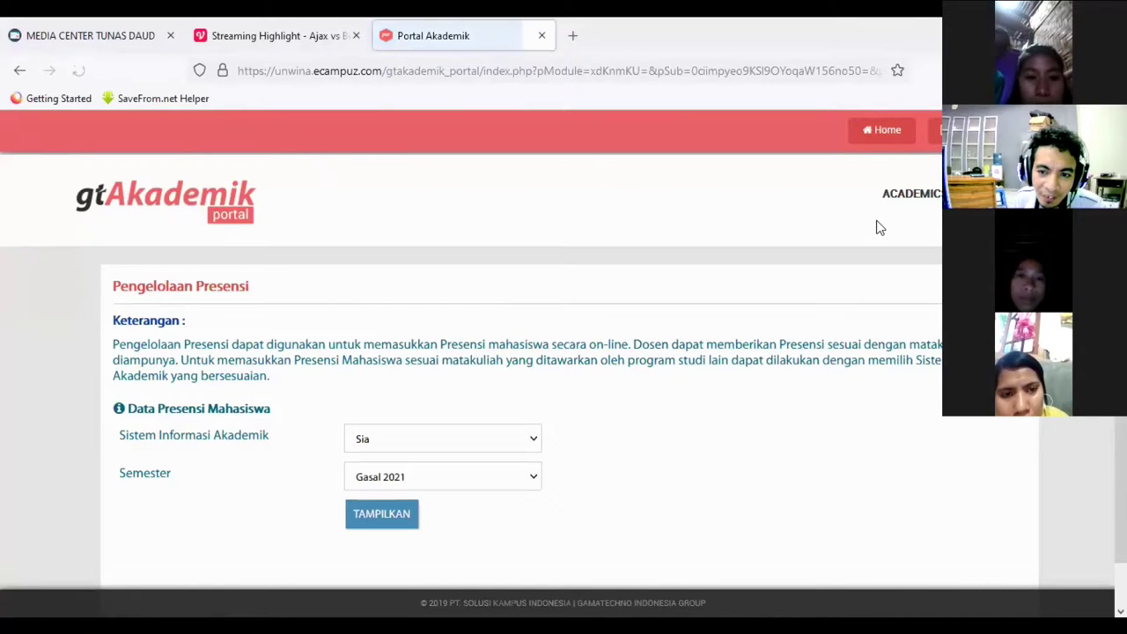
mouse_move(911, 225)
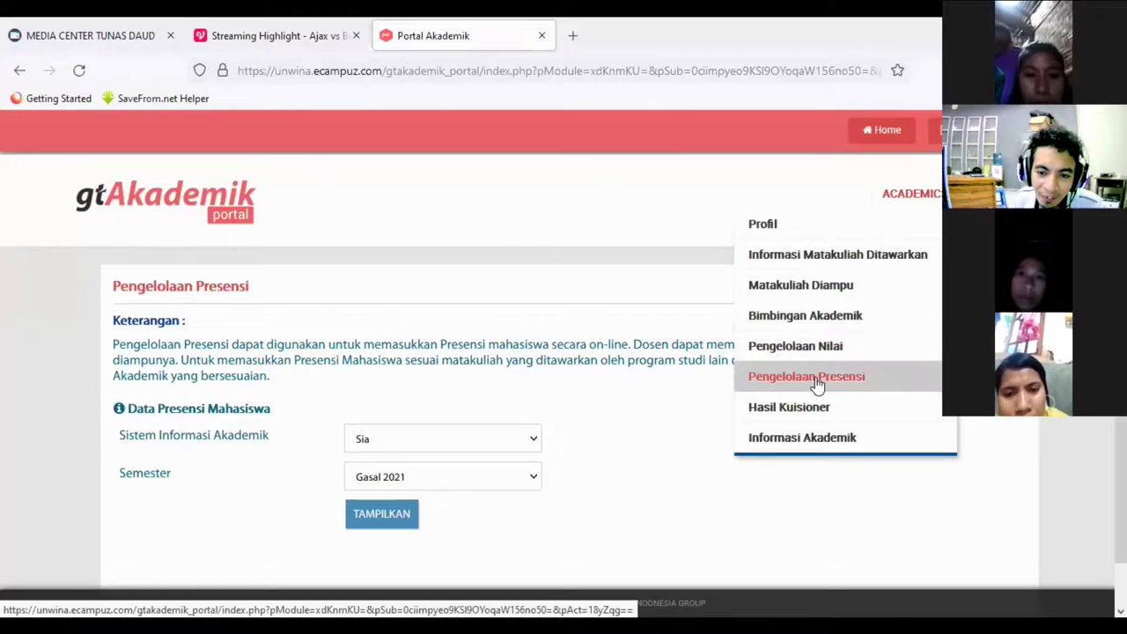
click(383, 517)
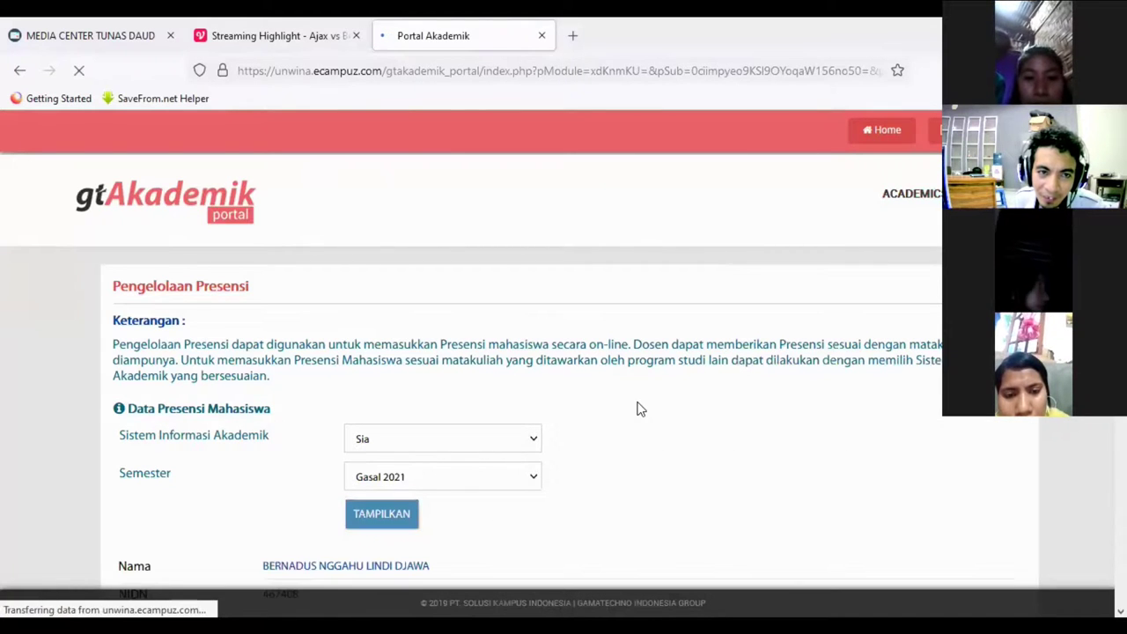
- Open the attendance details of PBI21 402 - Bioenterpreneurship and start the attendance entry for meeting 3
scroll(640, 445, down, 4)
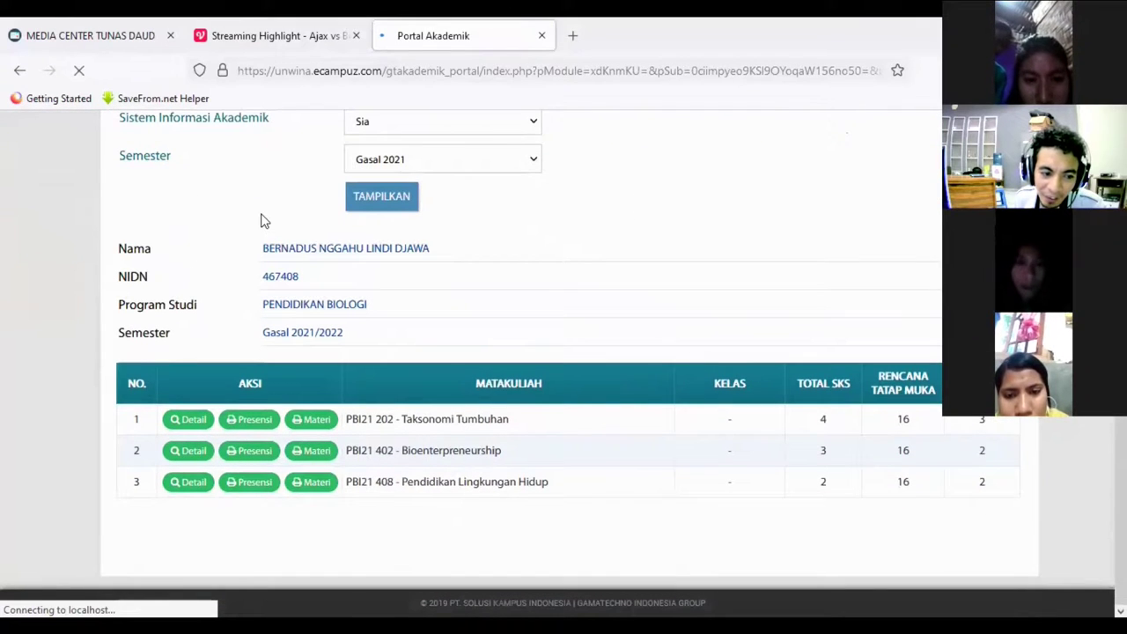
click(185, 454)
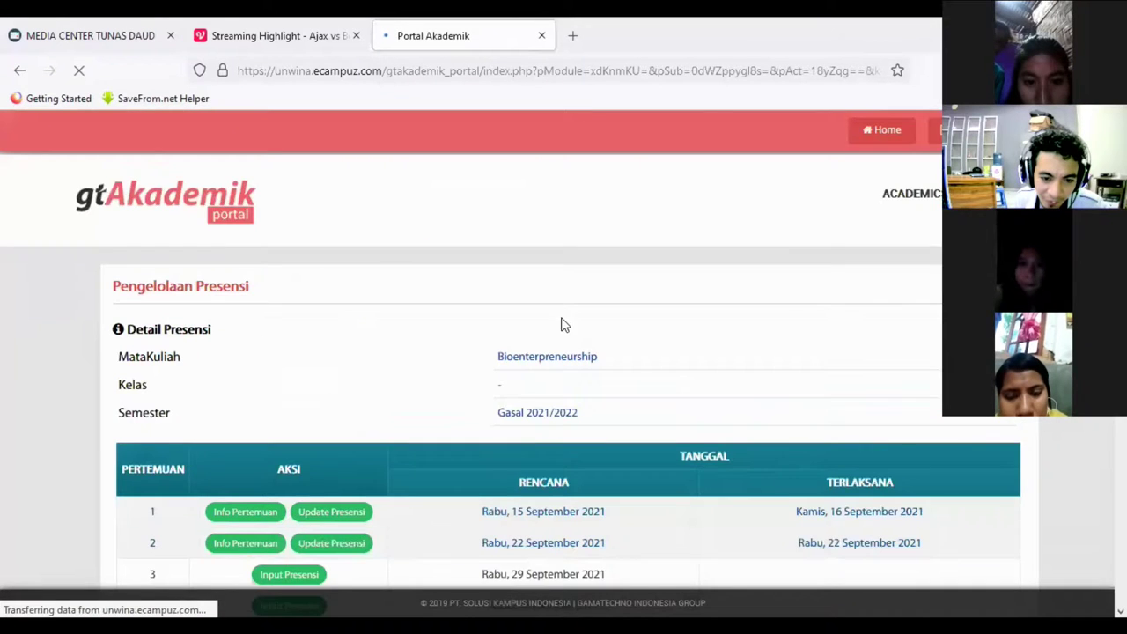
scroll(559, 317, down, 3)
click(302, 323)
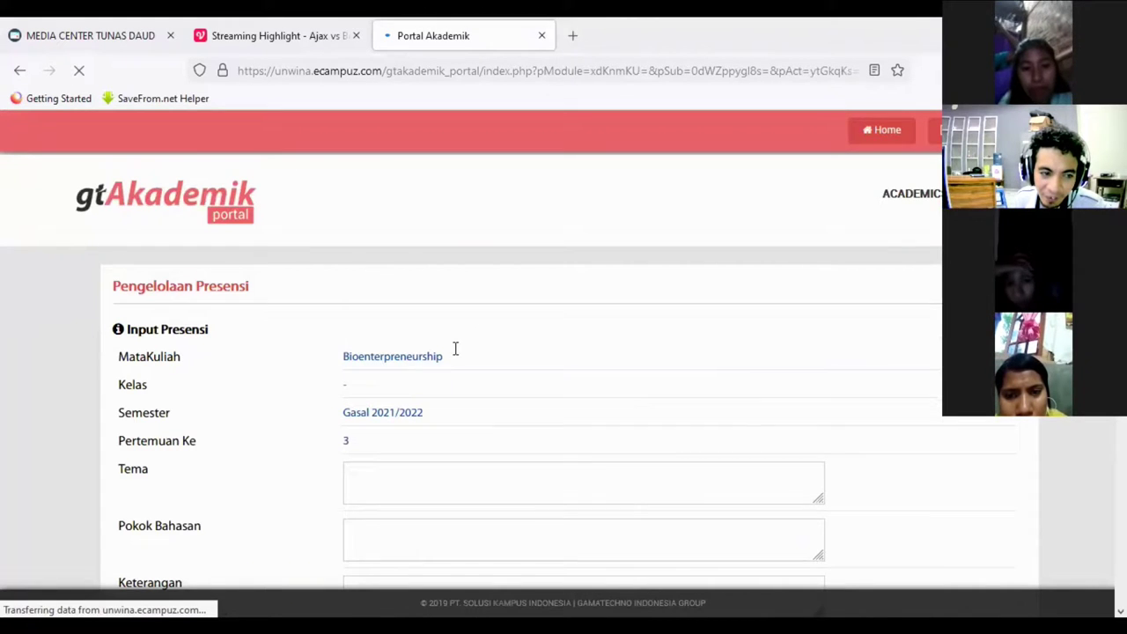
- Enter "Bioenterprenership di Bidang pangan" as the Tema of meeting 3
scroll(455, 348, down, 2)
click(403, 306)
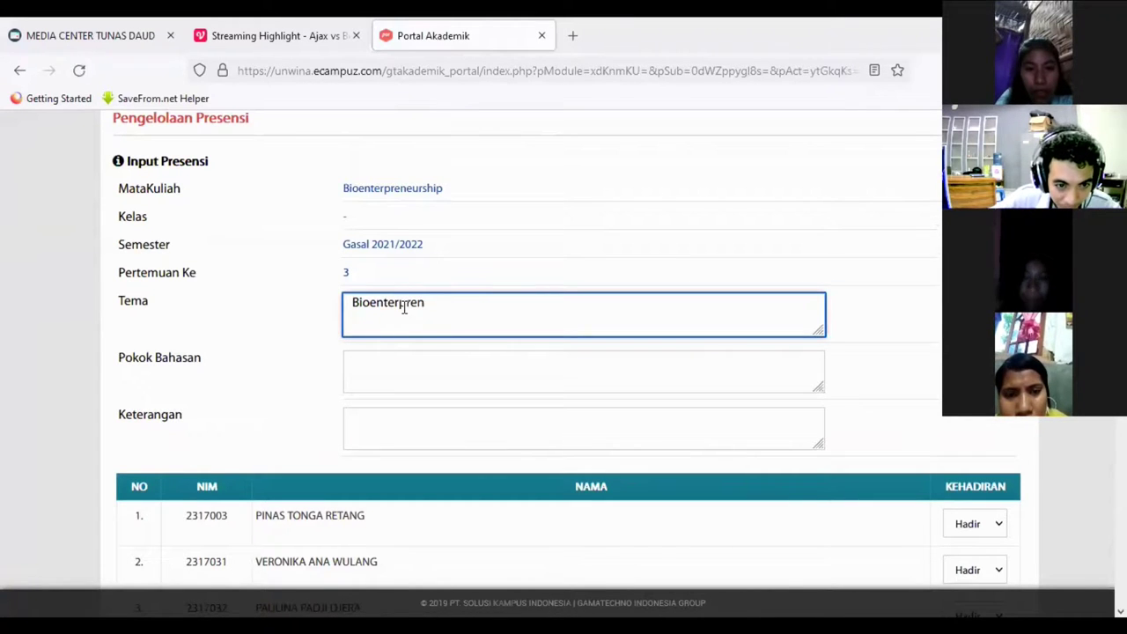
text(Bioenterprenershi)
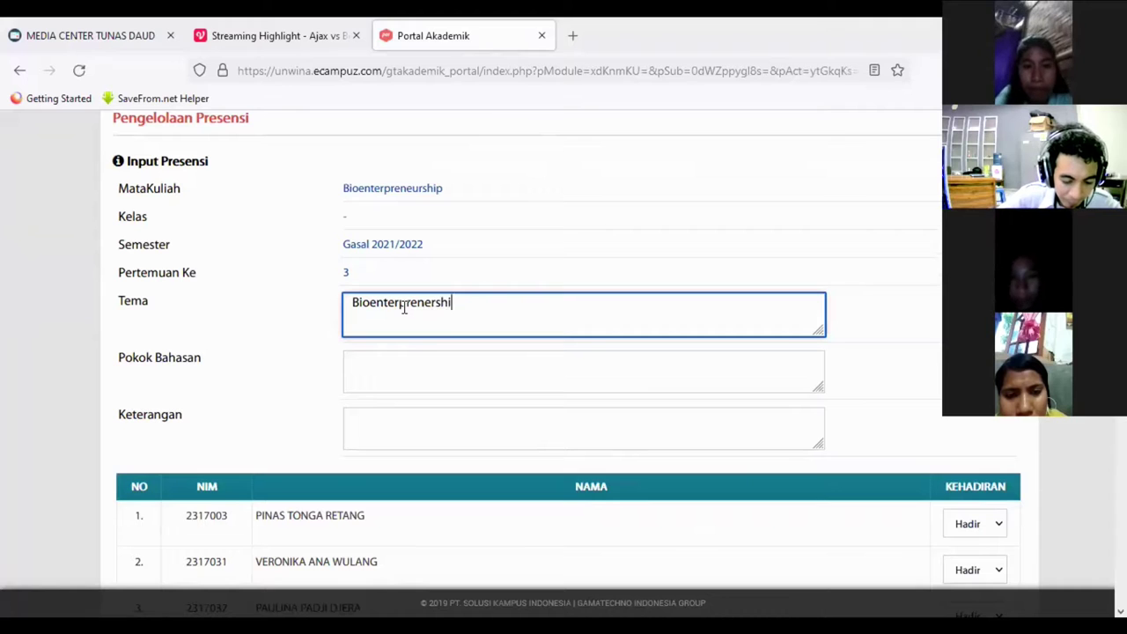
text(p di Bid)
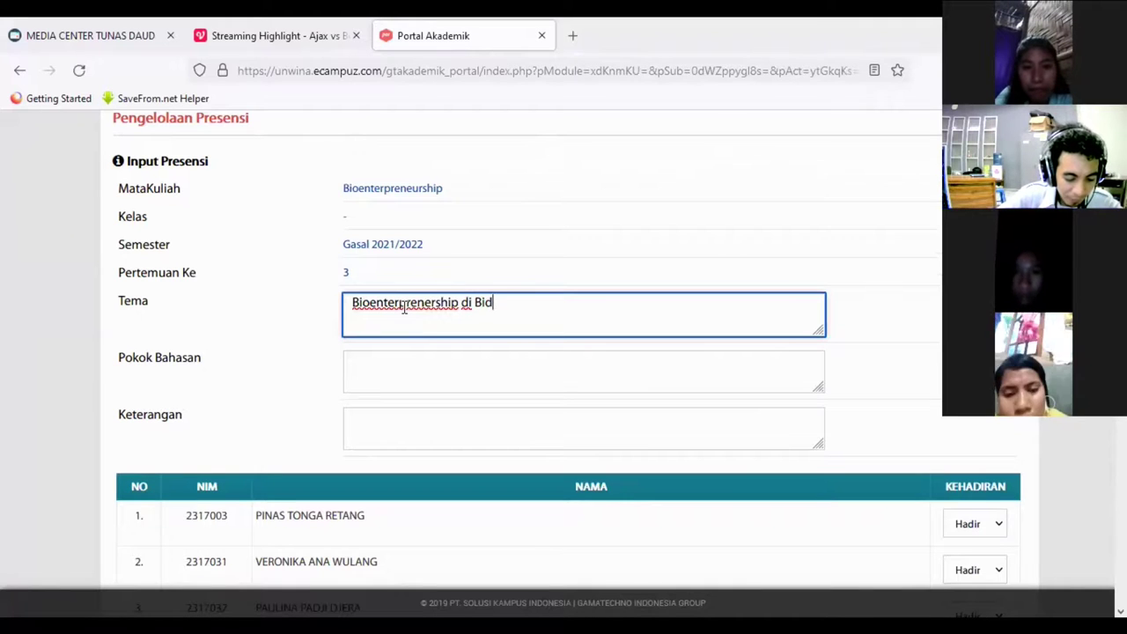
text(ang pangan)
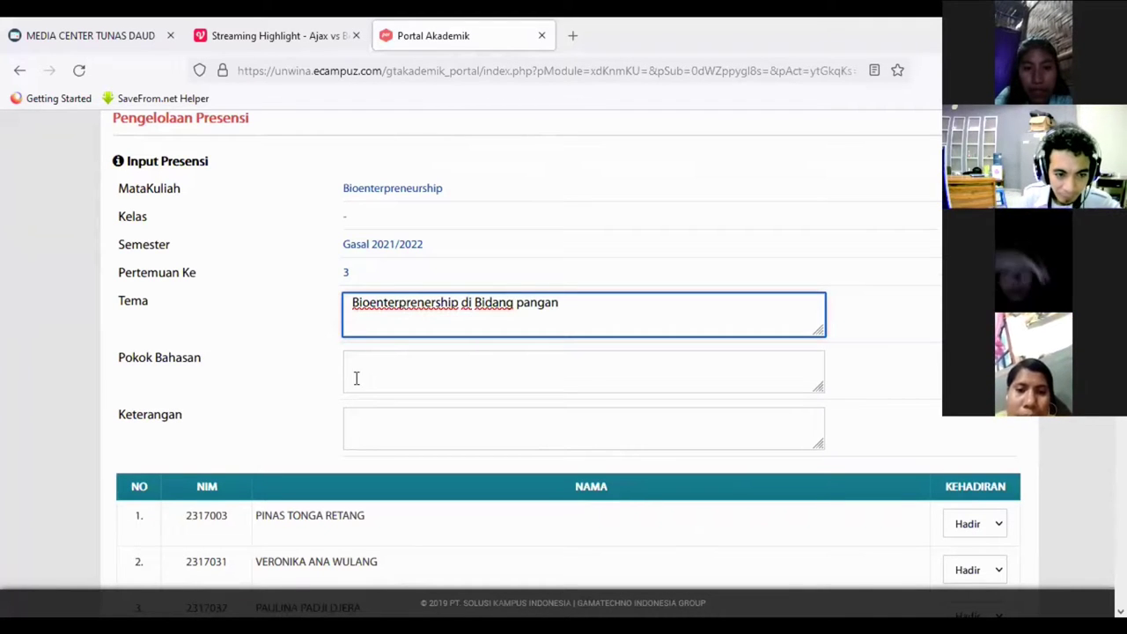
- Fill in Pokok Bahasan with "Produk Bioteknologi Pangan" and Keterangan with "Berjalan dengan lancar"
click(367, 362)
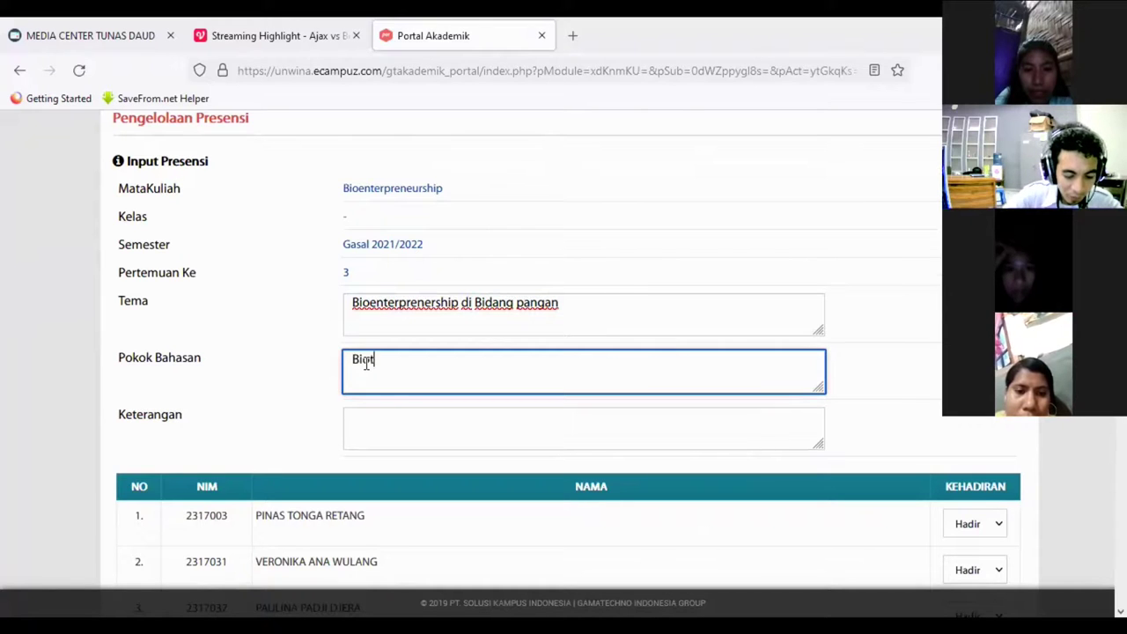
text(Bioteknologi Pangan)
click(354, 363)
text(Produk)
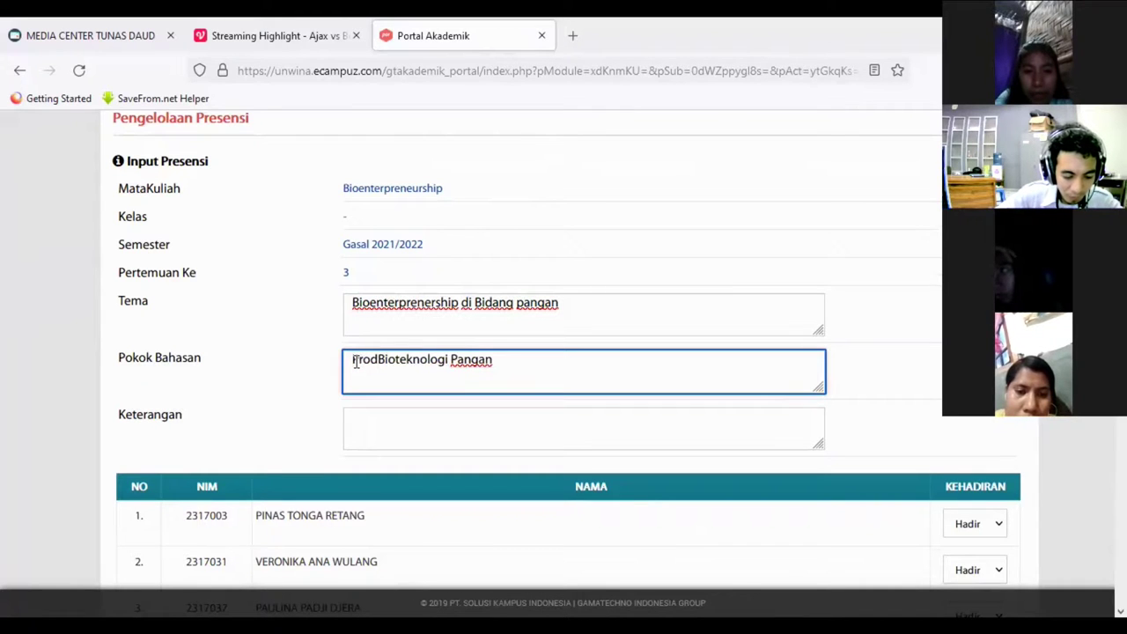
click(385, 433)
text(Berjalan dengan lancar)
- Change the attendance status of a student in the first rows of the Kehadiran list
scroll(443, 449, down, 3)
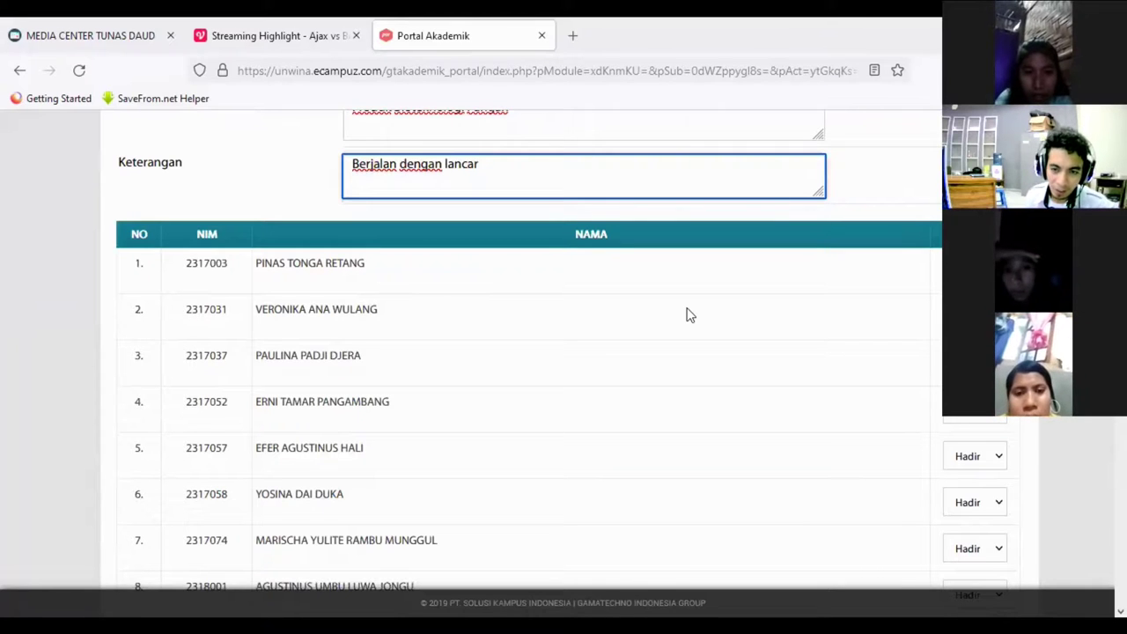
scroll(689, 315, down, 1)
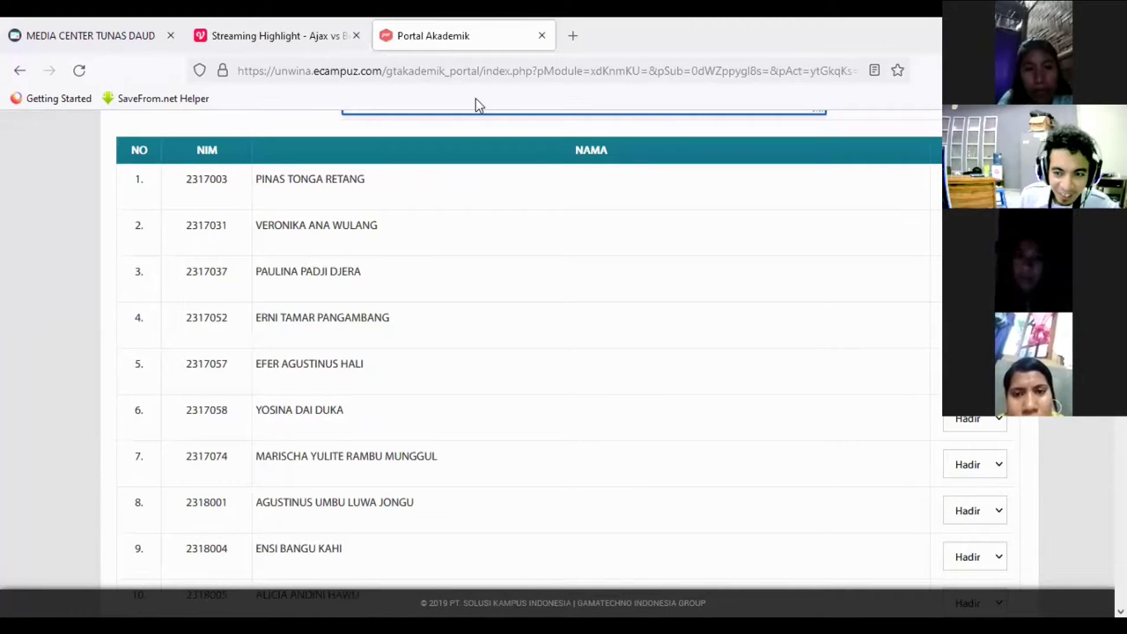
scroll(538, 306, up, 2)
scroll(485, 388, down, 1)
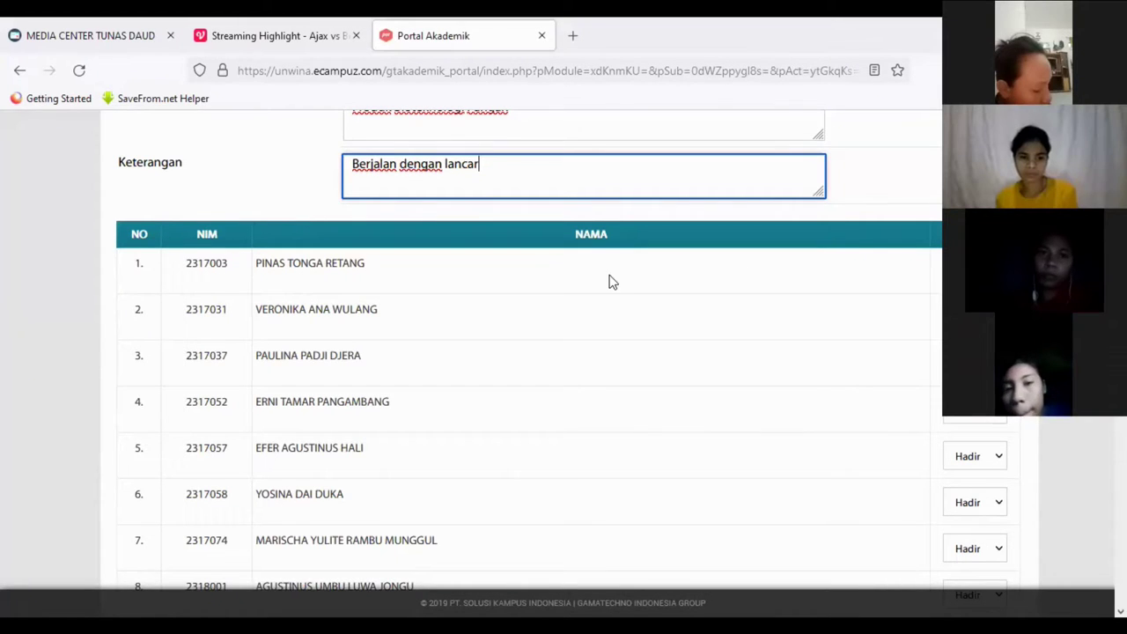
click(974, 272)
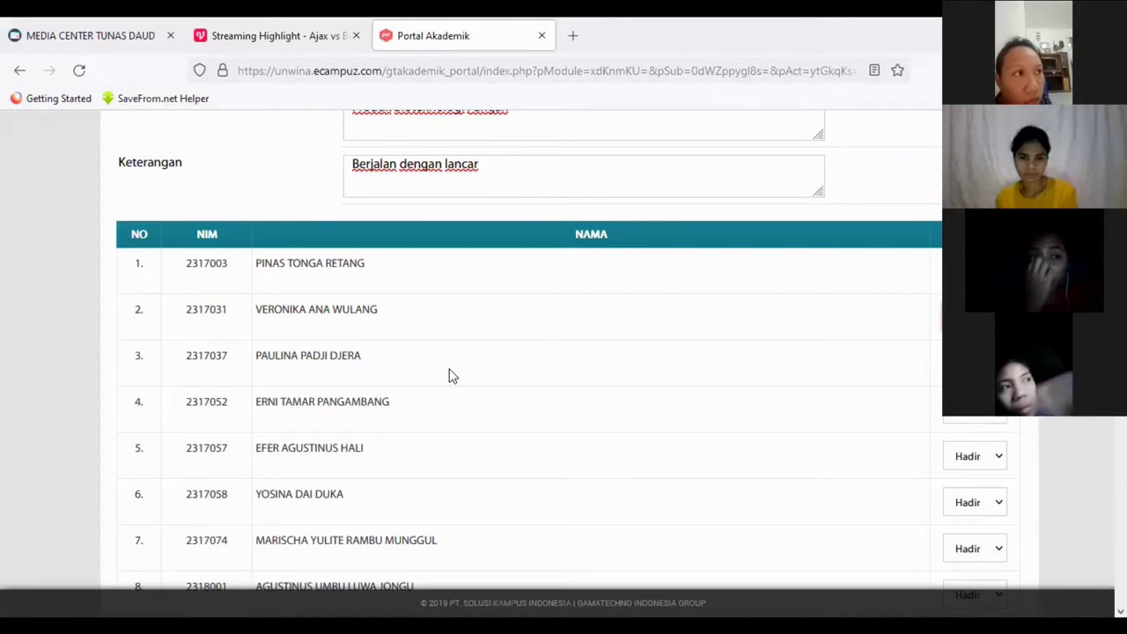
- Go through the meeting 3 attendance list row by row down to row 52, checking each student's name and status
scroll(474, 363, down, 2)
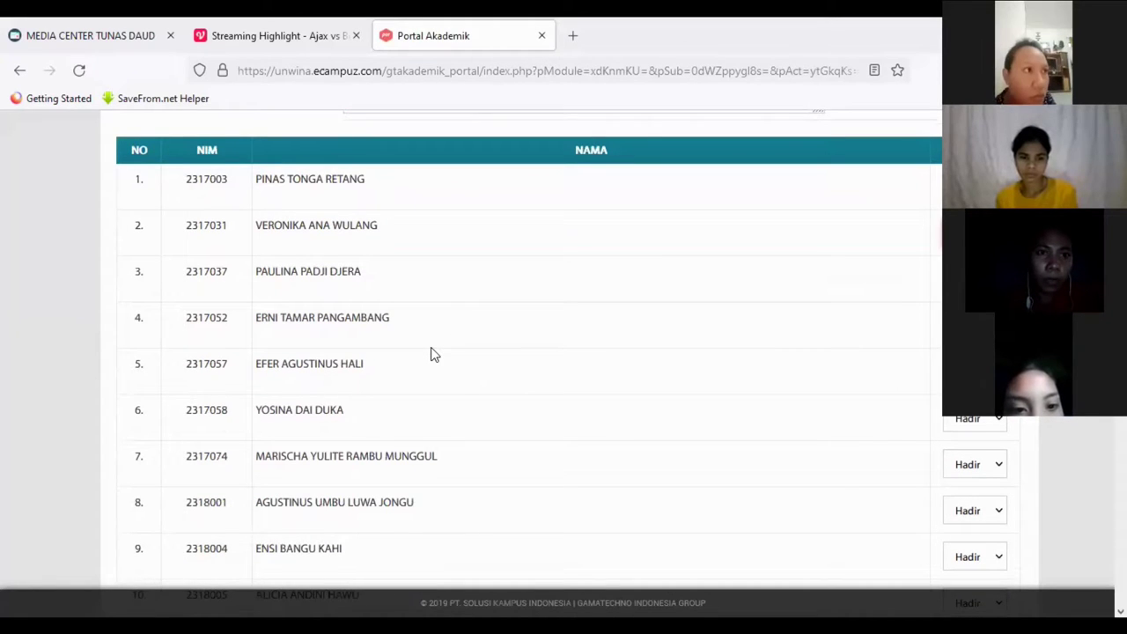
scroll(357, 387, down, 2)
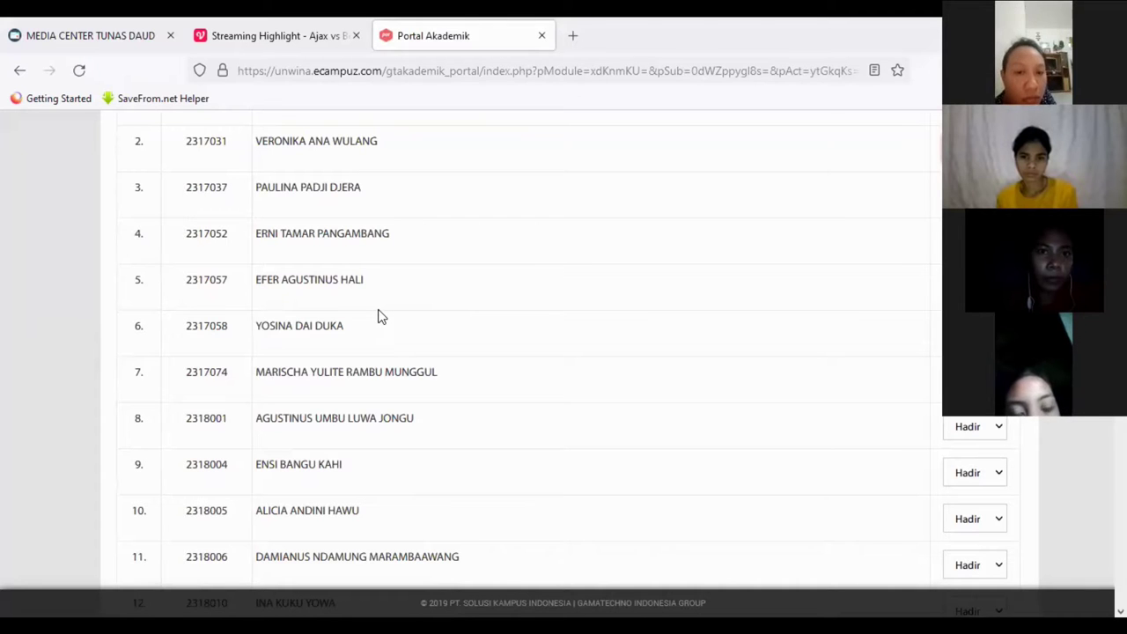
scroll(379, 314, down, 2)
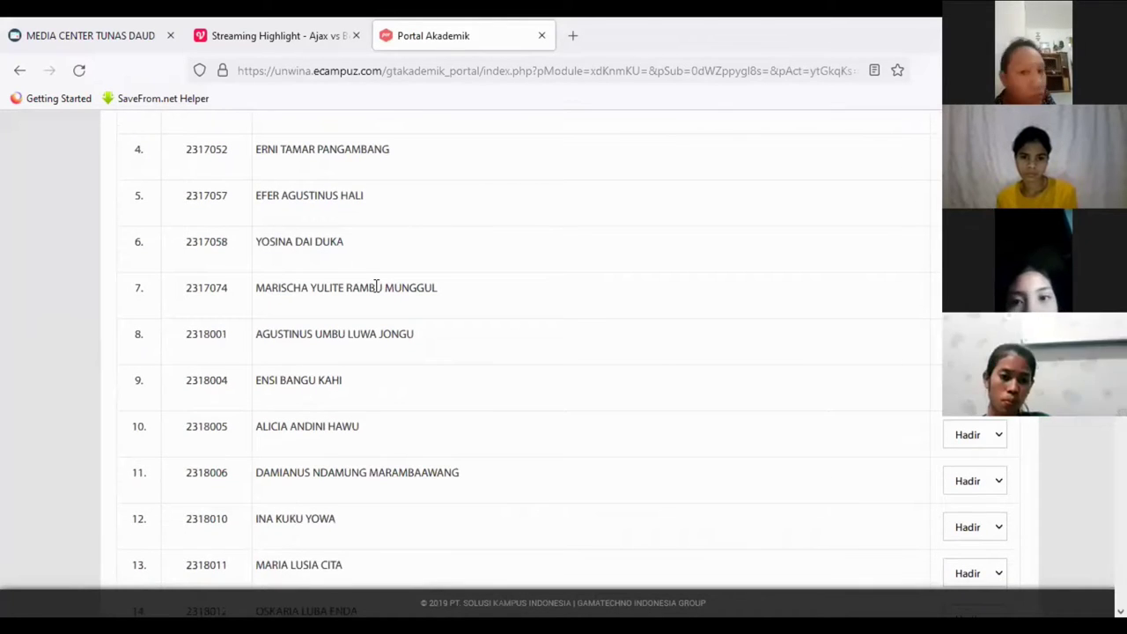
scroll(369, 304, down, 1)
scroll(368, 322, down, 1)
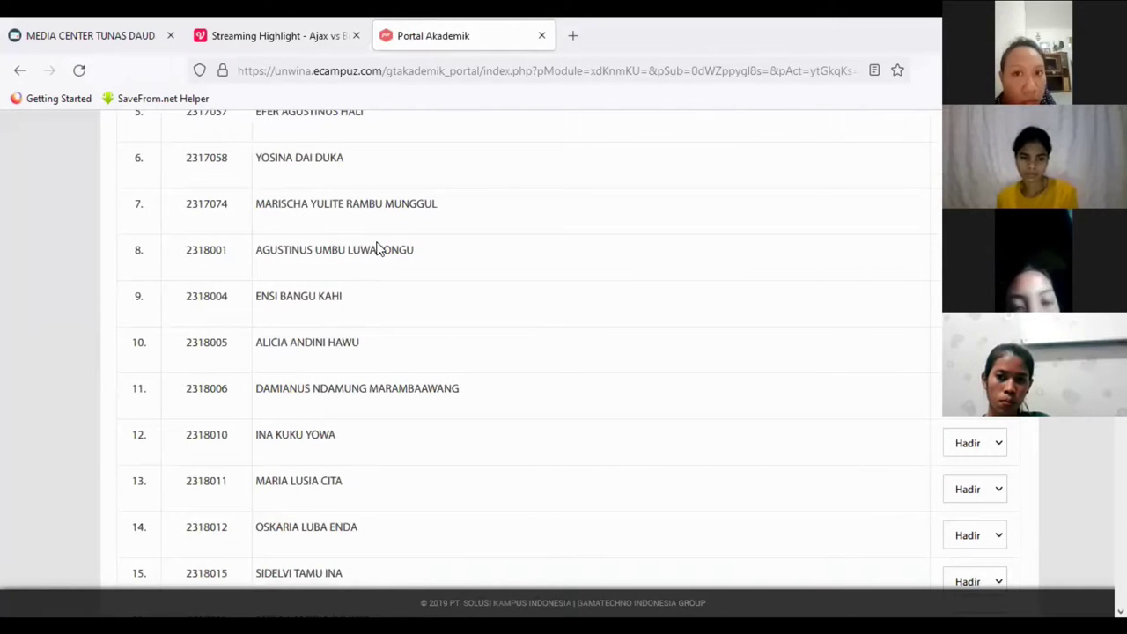
scroll(356, 255, down, 1)
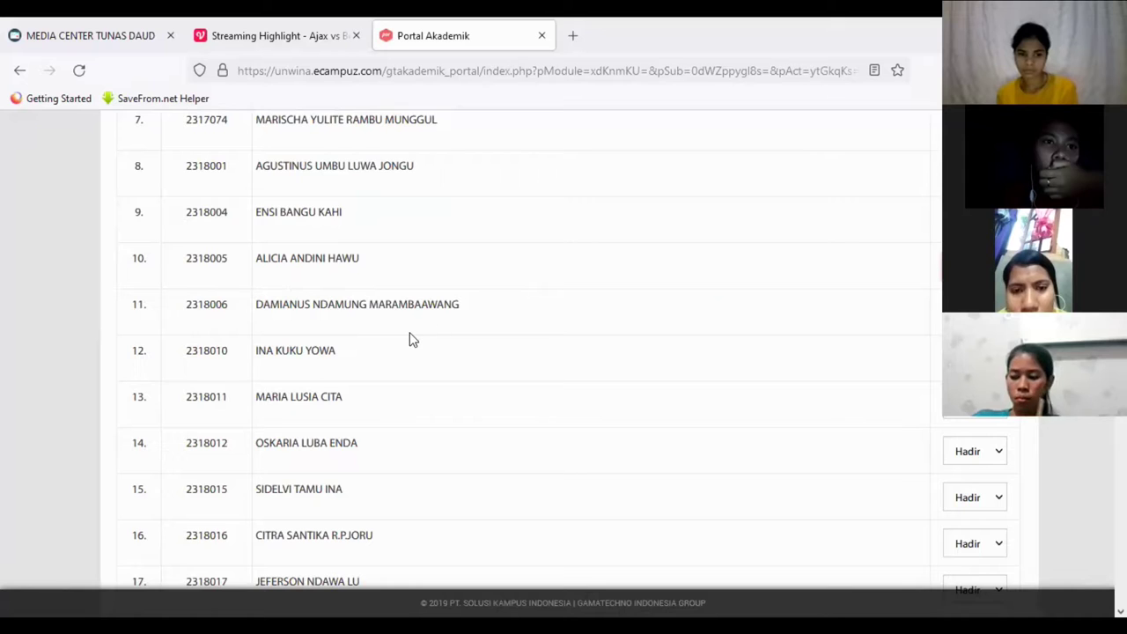
scroll(409, 340, down, 2)
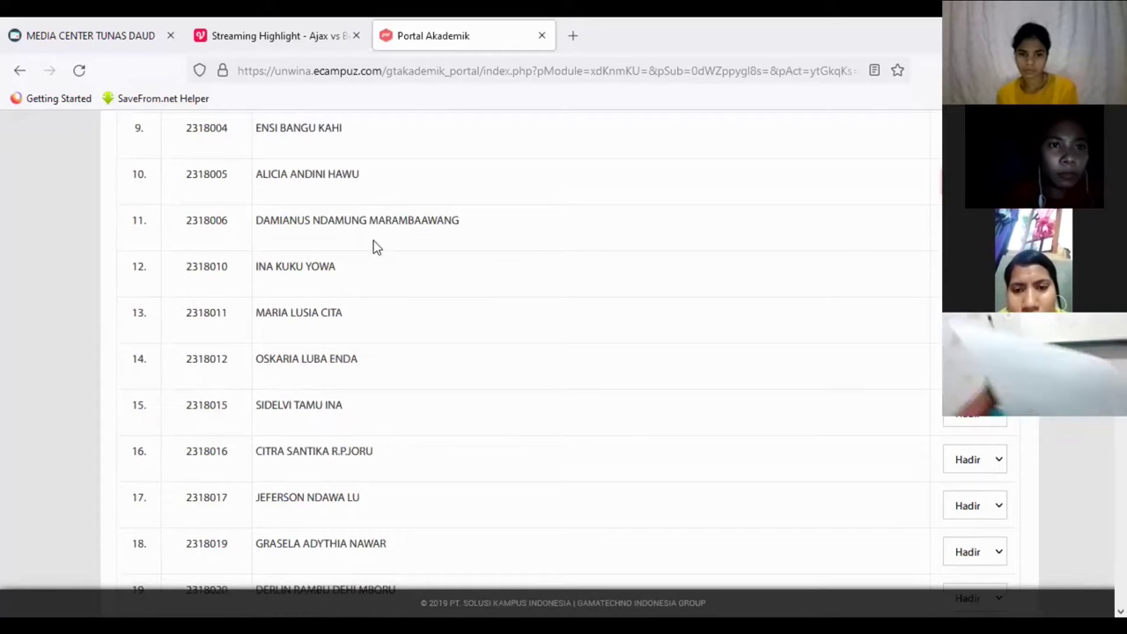
scroll(397, 285, down, 2)
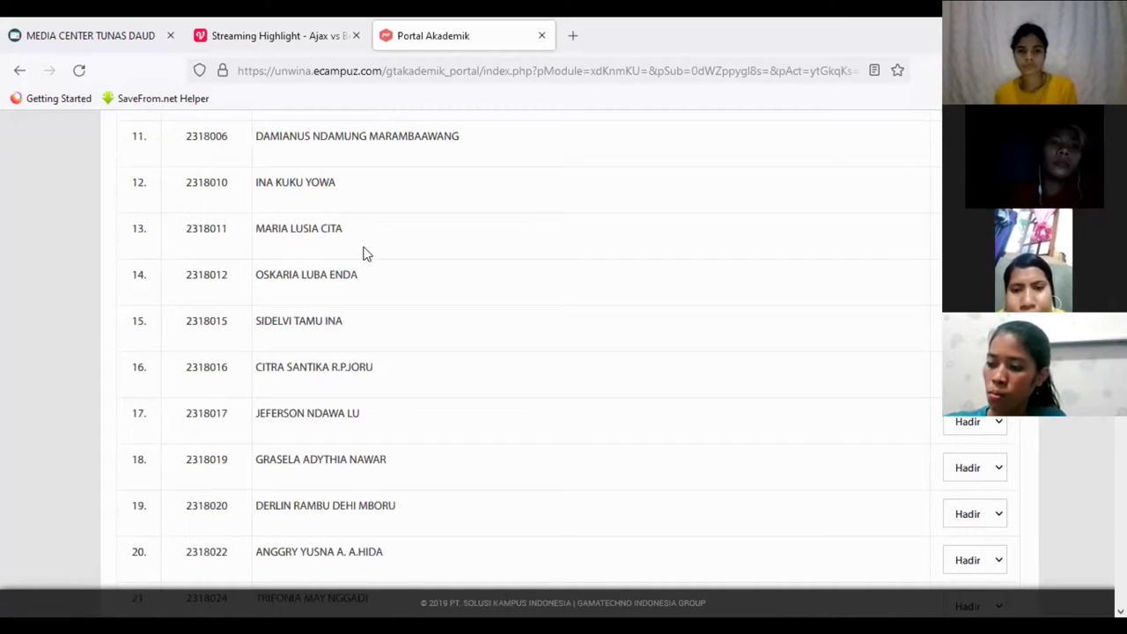
scroll(374, 251, down, 2)
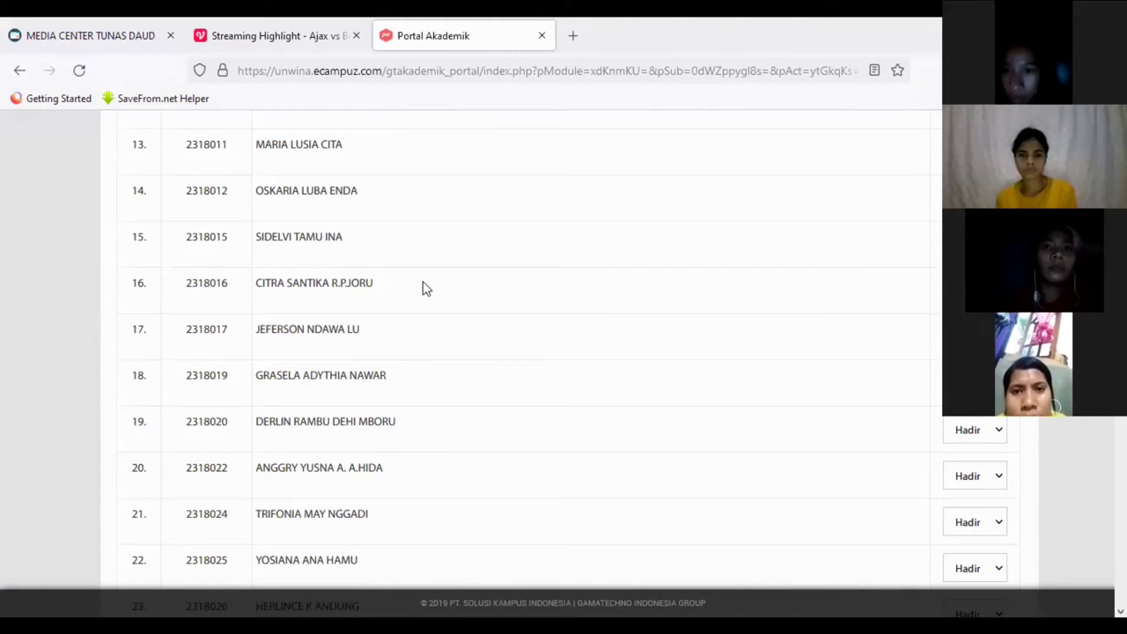
scroll(417, 310, down, 2)
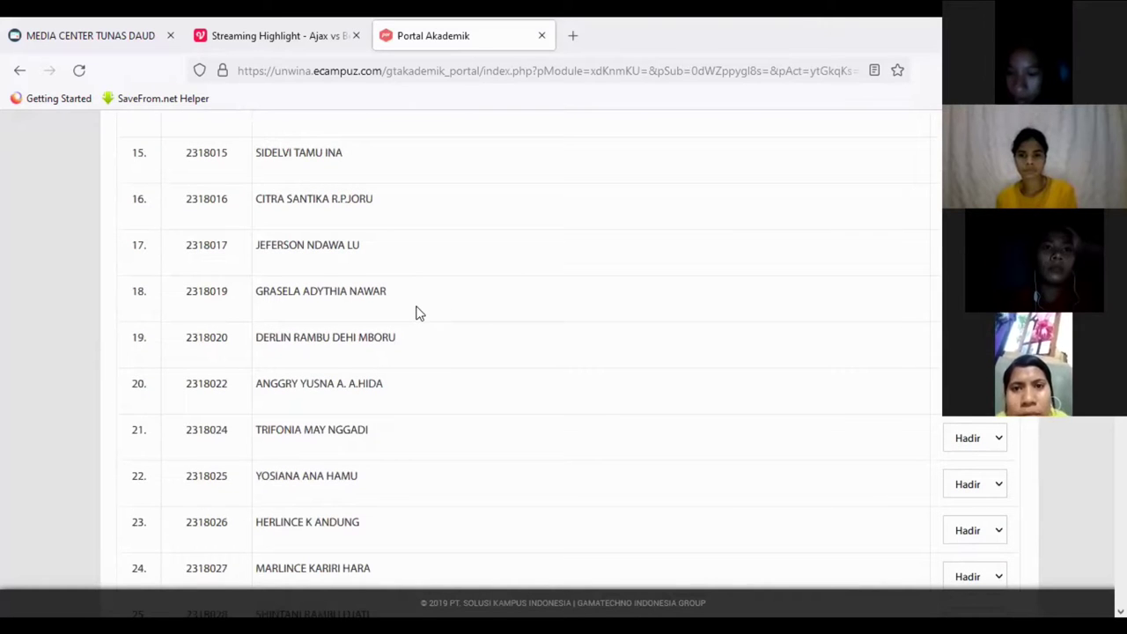
scroll(418, 313, down, 2)
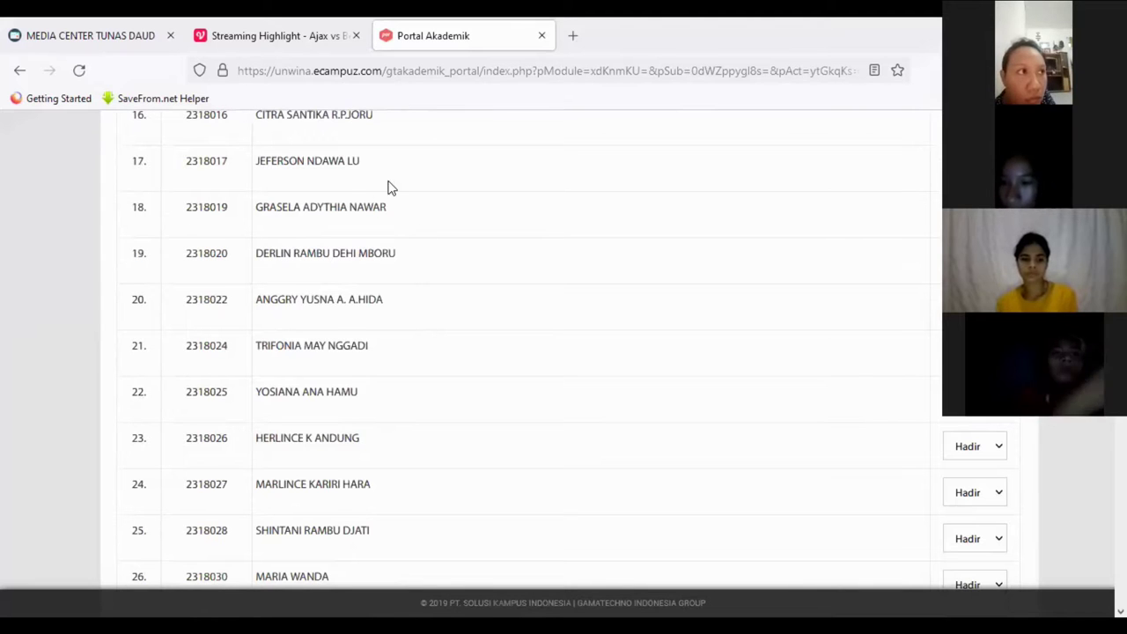
scroll(405, 181, down, 2)
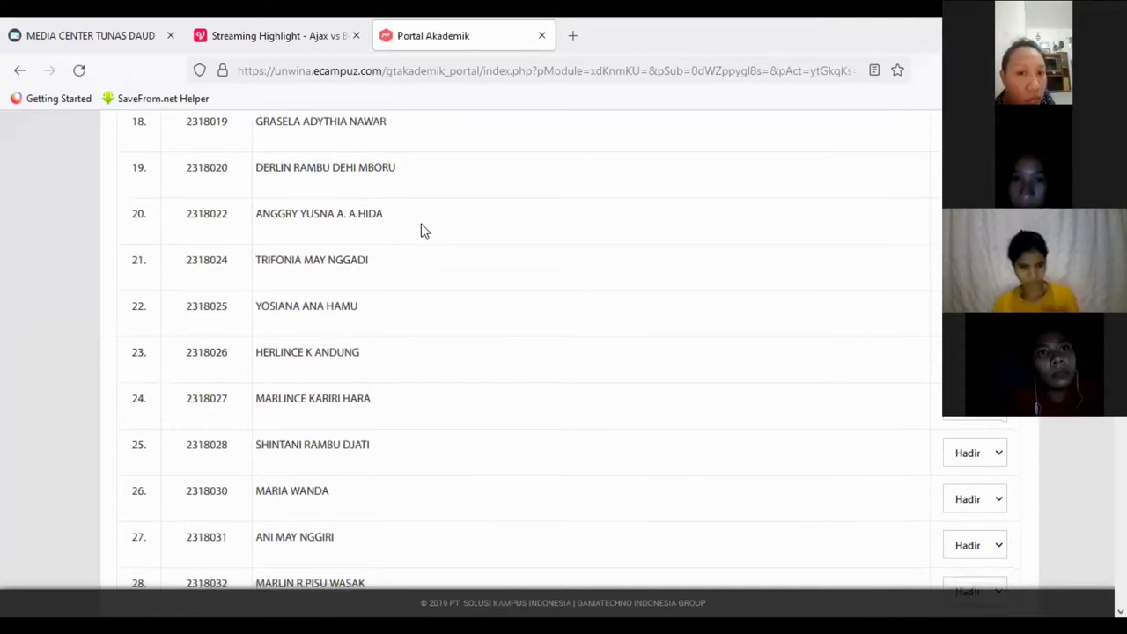
scroll(420, 227, down, 2)
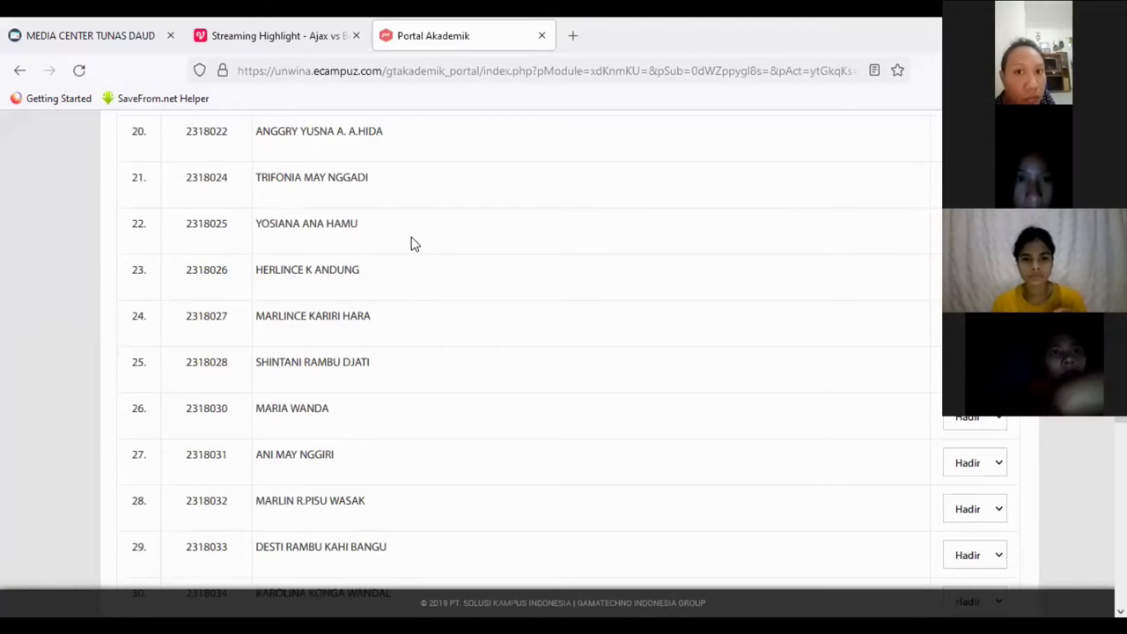
scroll(412, 244, down, 2)
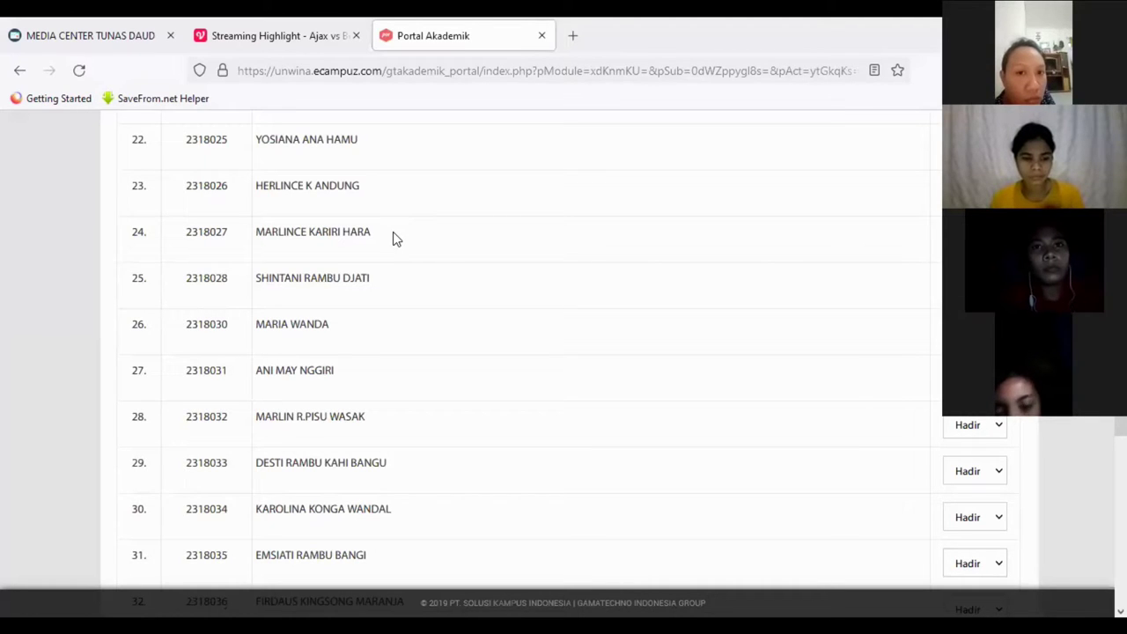
scroll(395, 239, down, 1)
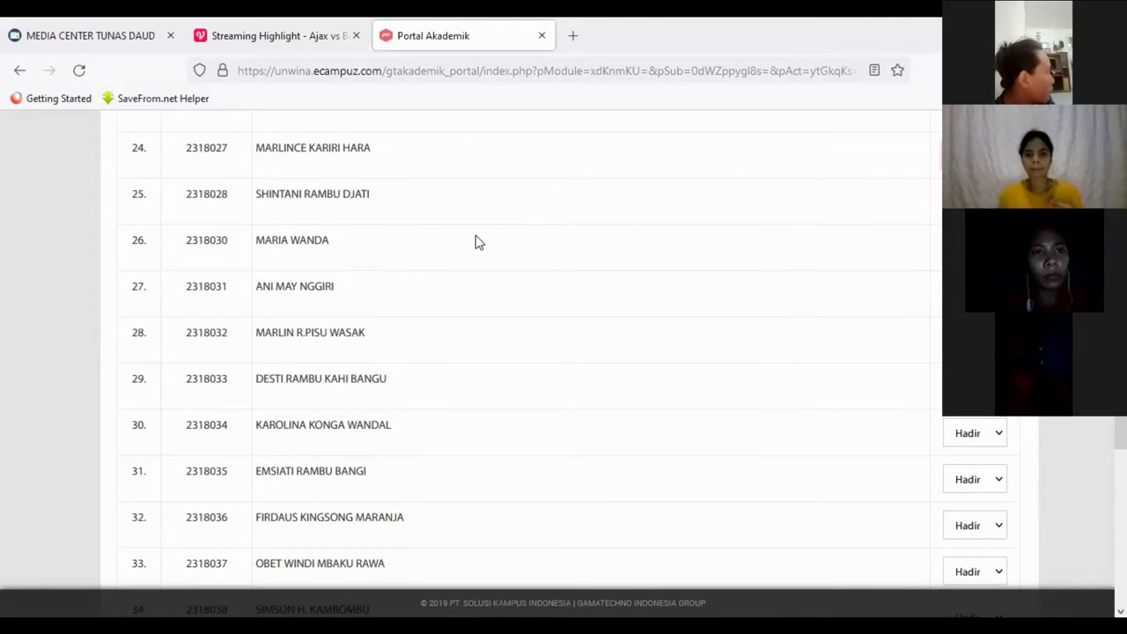
scroll(472, 250, down, 2)
scroll(472, 252, up, 1)
scroll(390, 251, up, 1)
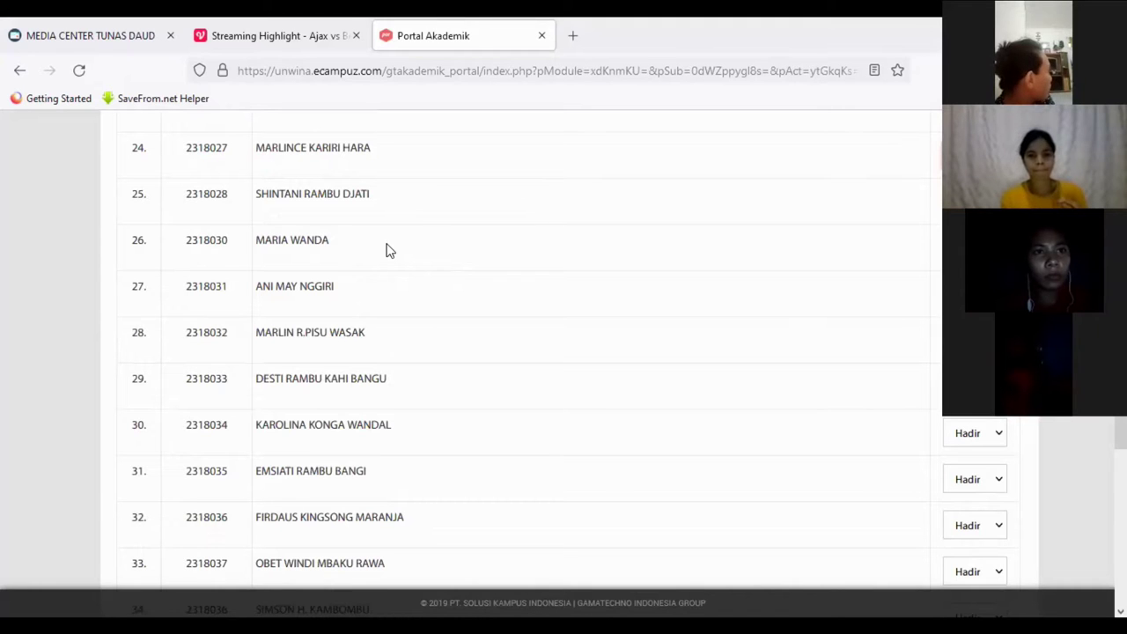
scroll(357, 247, down, 2)
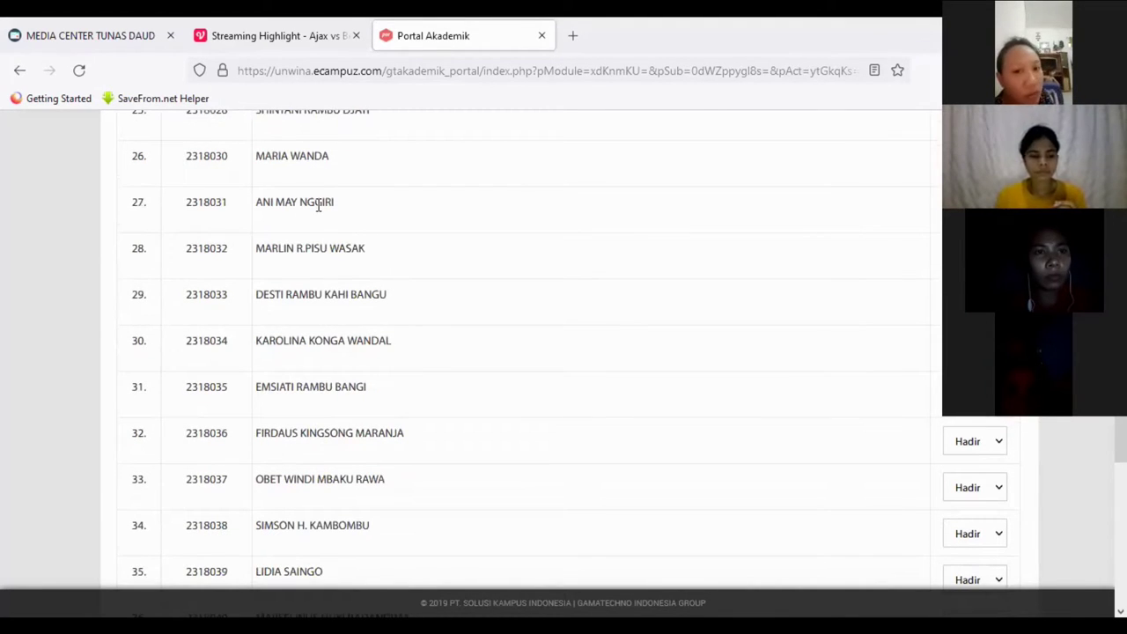
scroll(342, 208, down, 2)
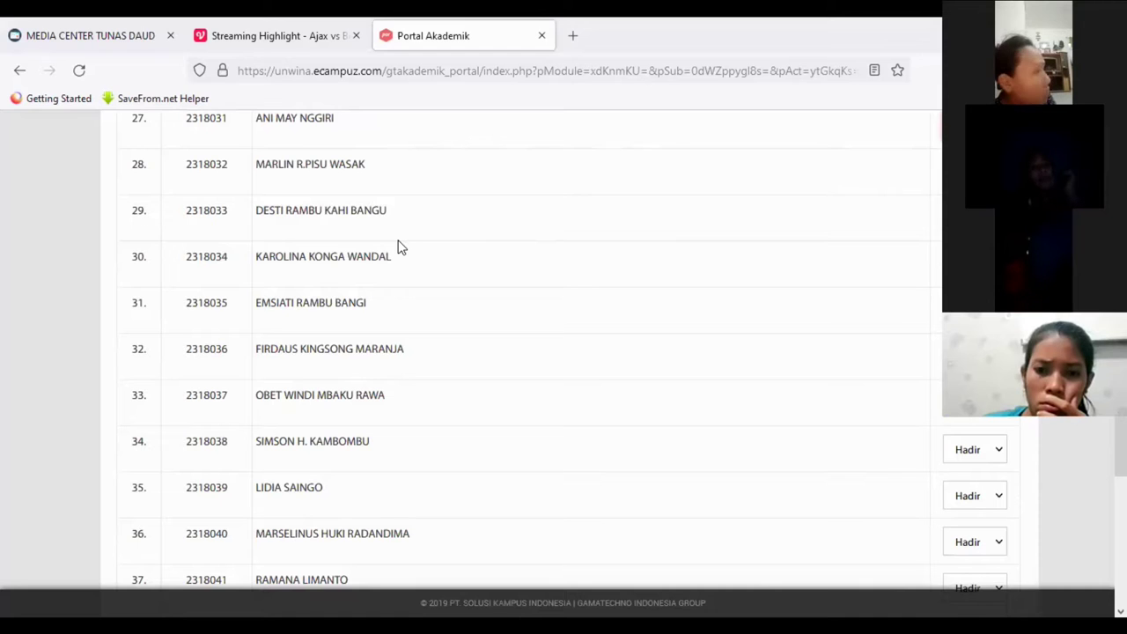
scroll(396, 246, down, 2)
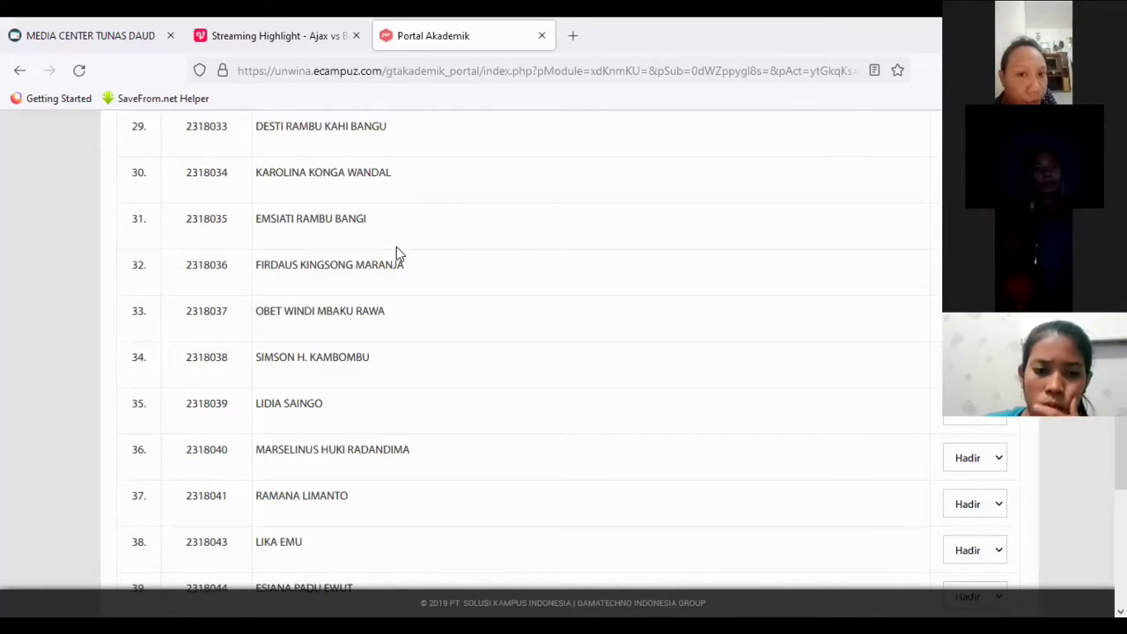
scroll(397, 253, down, 2)
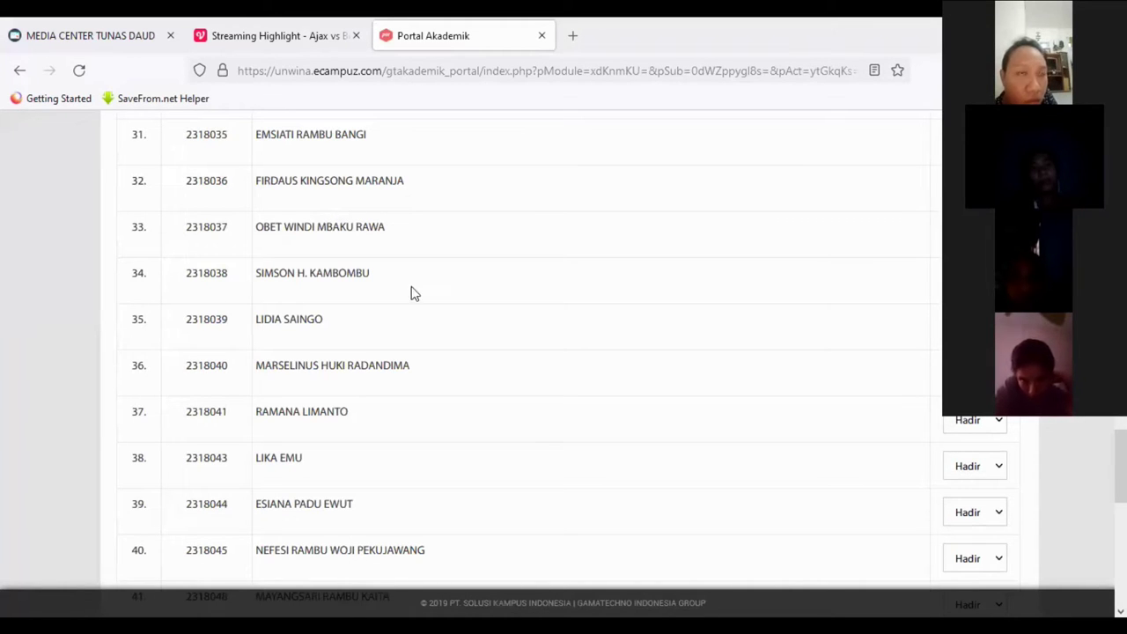
scroll(406, 263, down, 2)
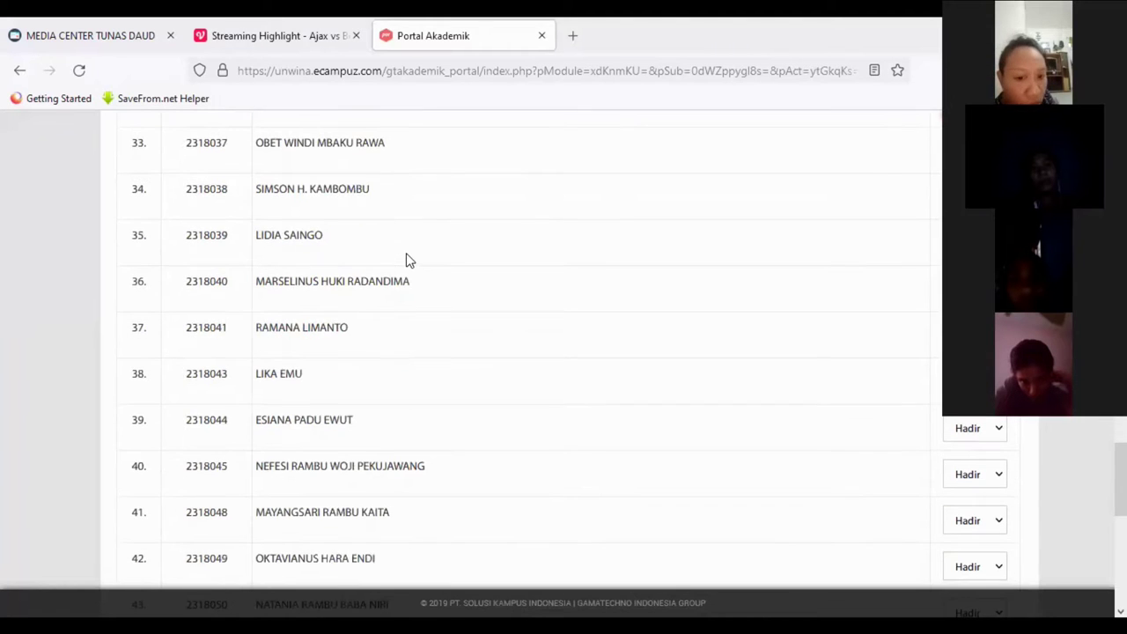
scroll(401, 258, up, 2)
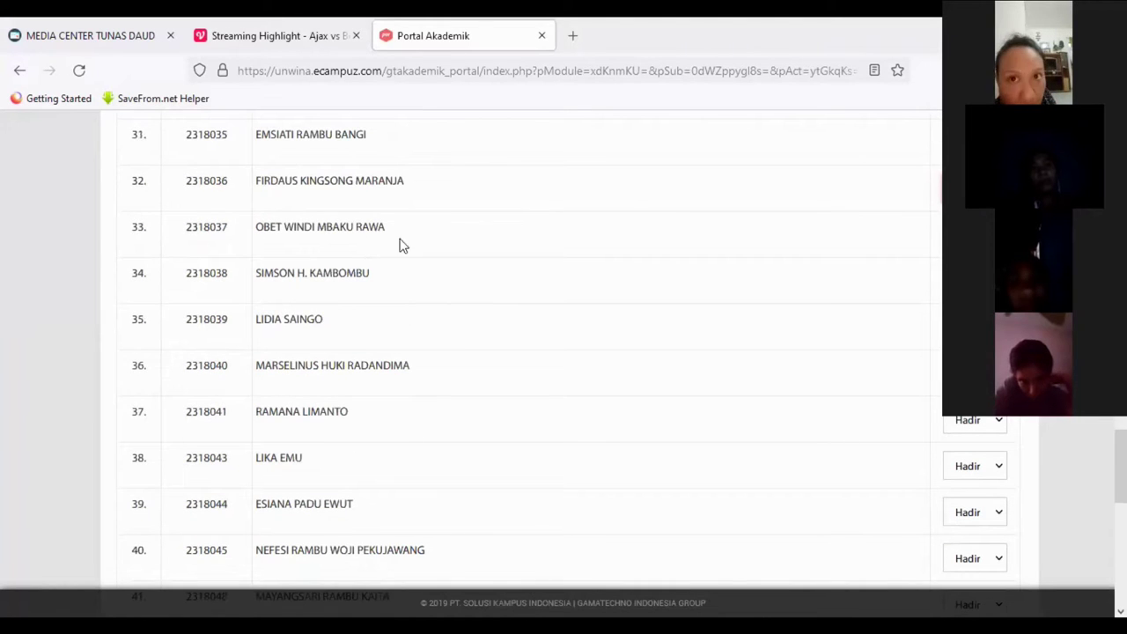
scroll(402, 320, down, 2)
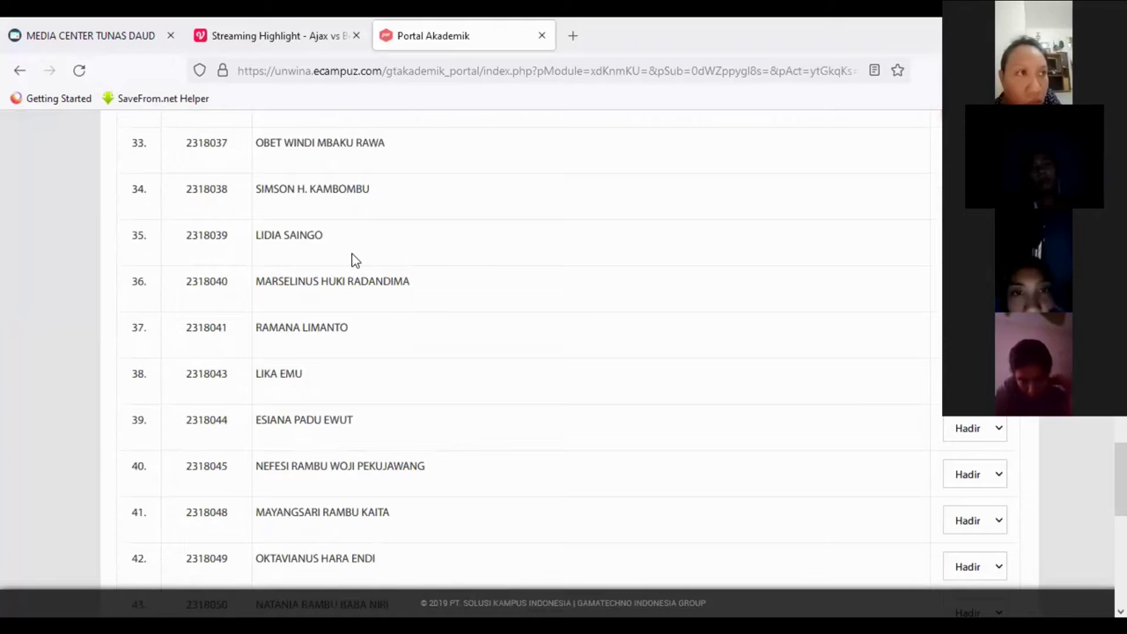
scroll(385, 239, down, 2)
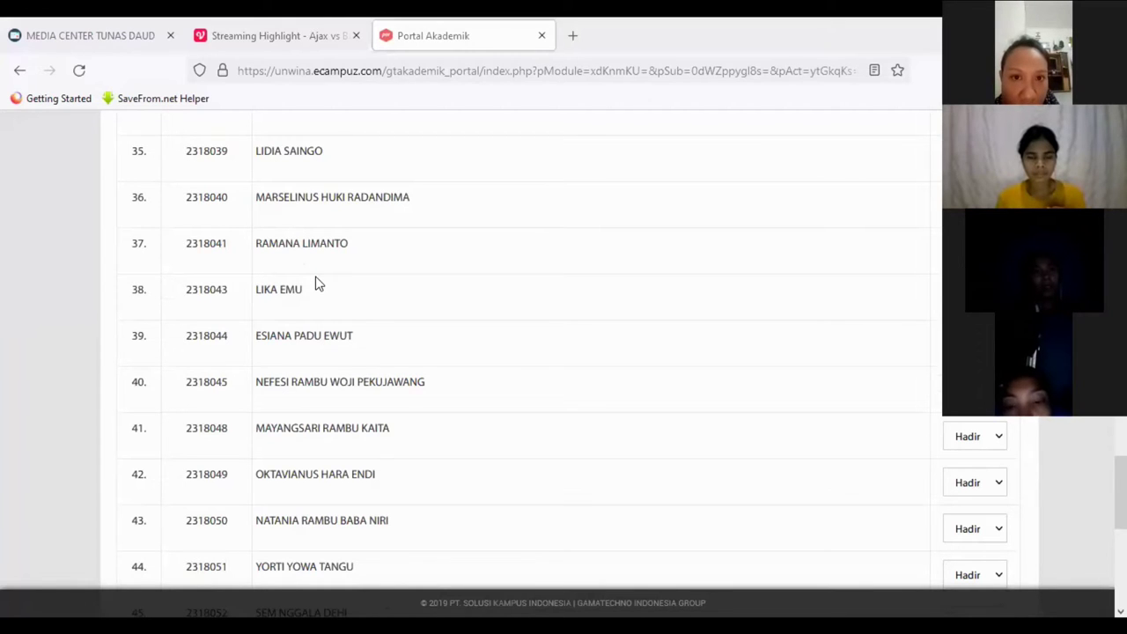
scroll(319, 283, down, 2)
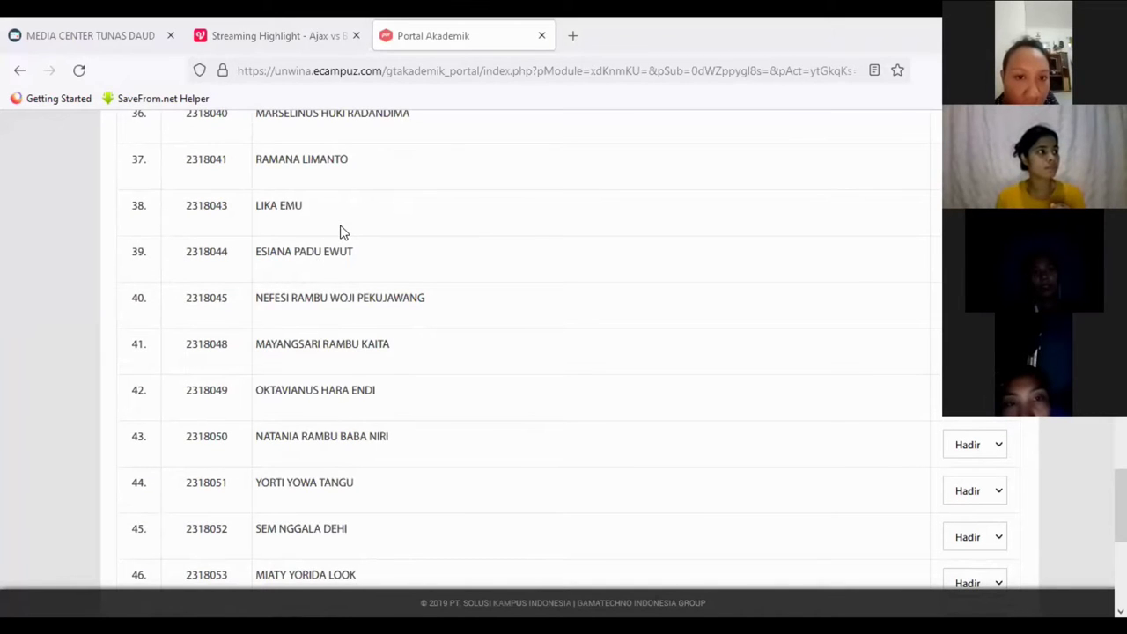
scroll(342, 232, down, 2)
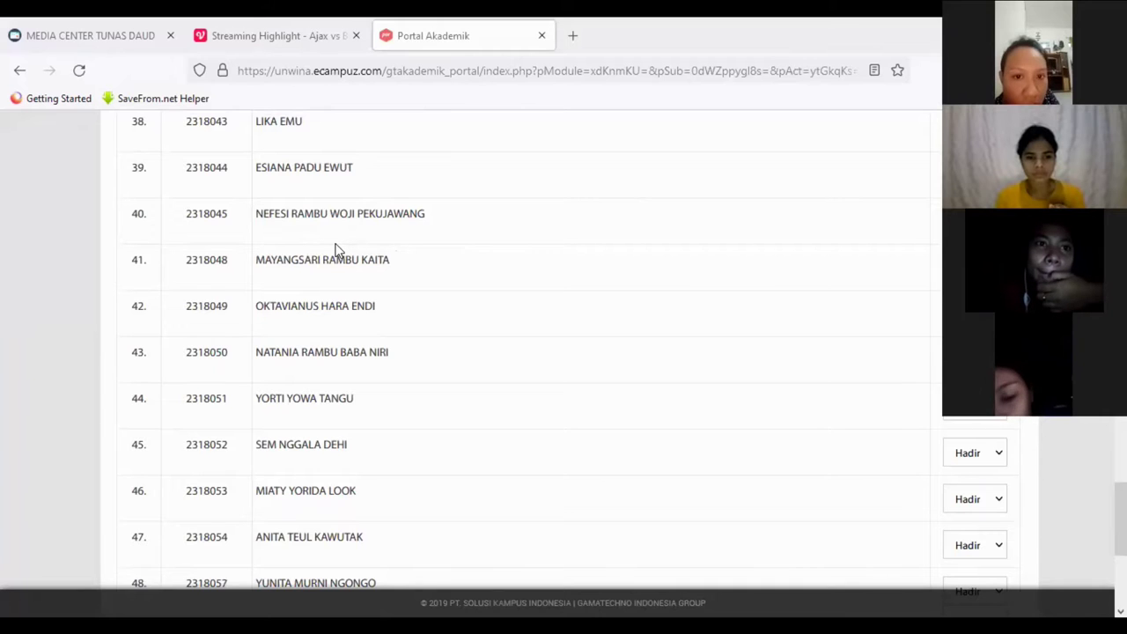
scroll(334, 251, down, 2)
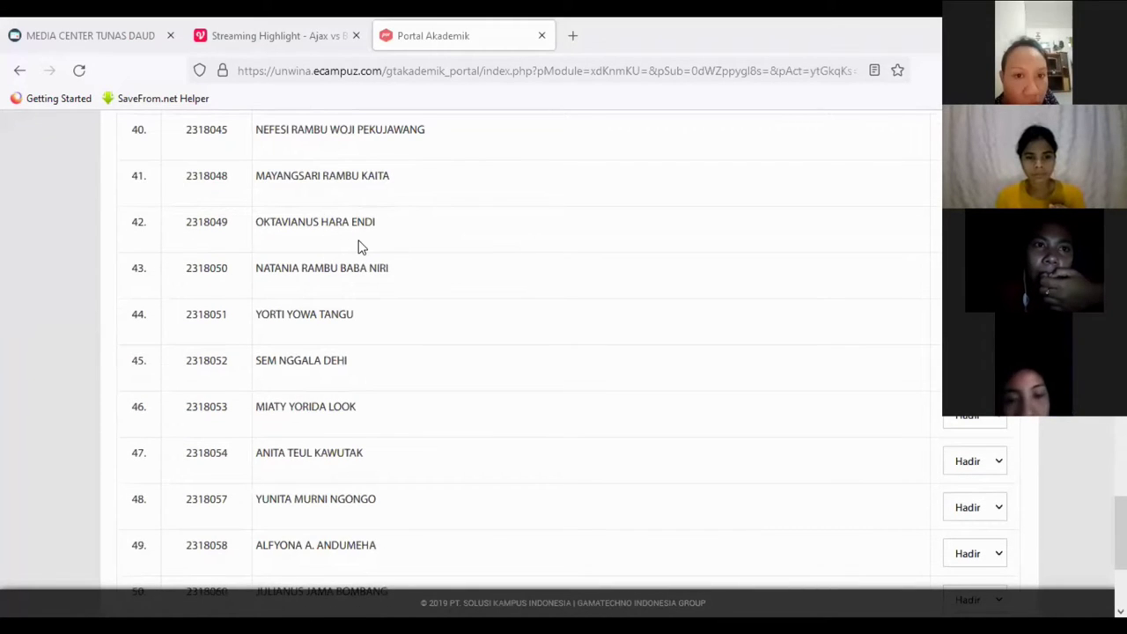
scroll(352, 239, down, 2)
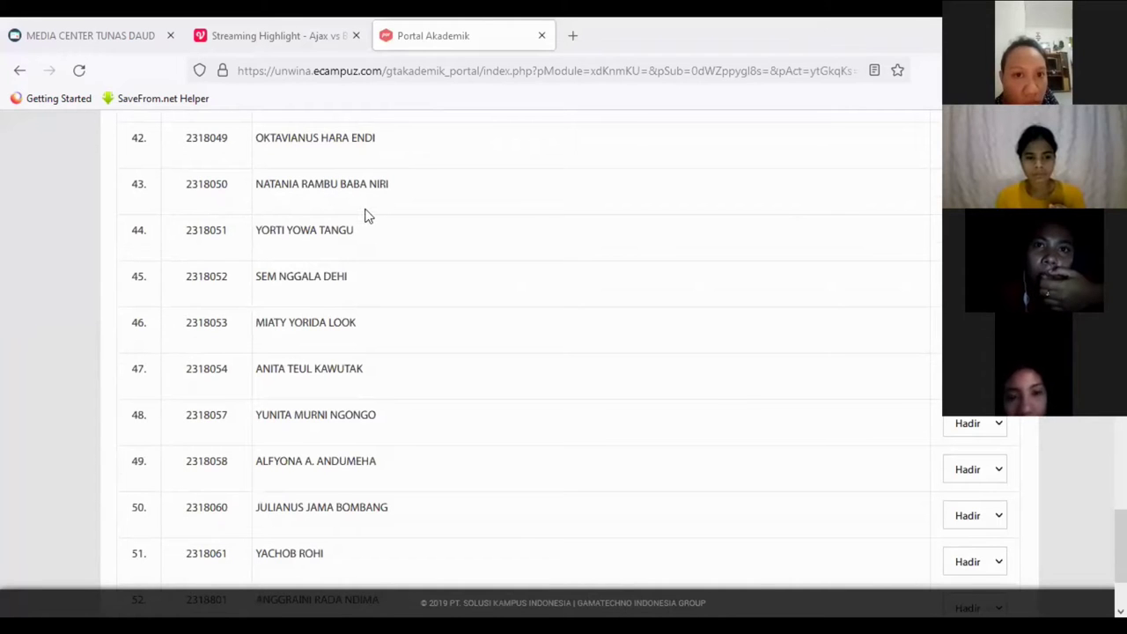
scroll(367, 214, down, 2)
scroll(348, 246, up, 2)
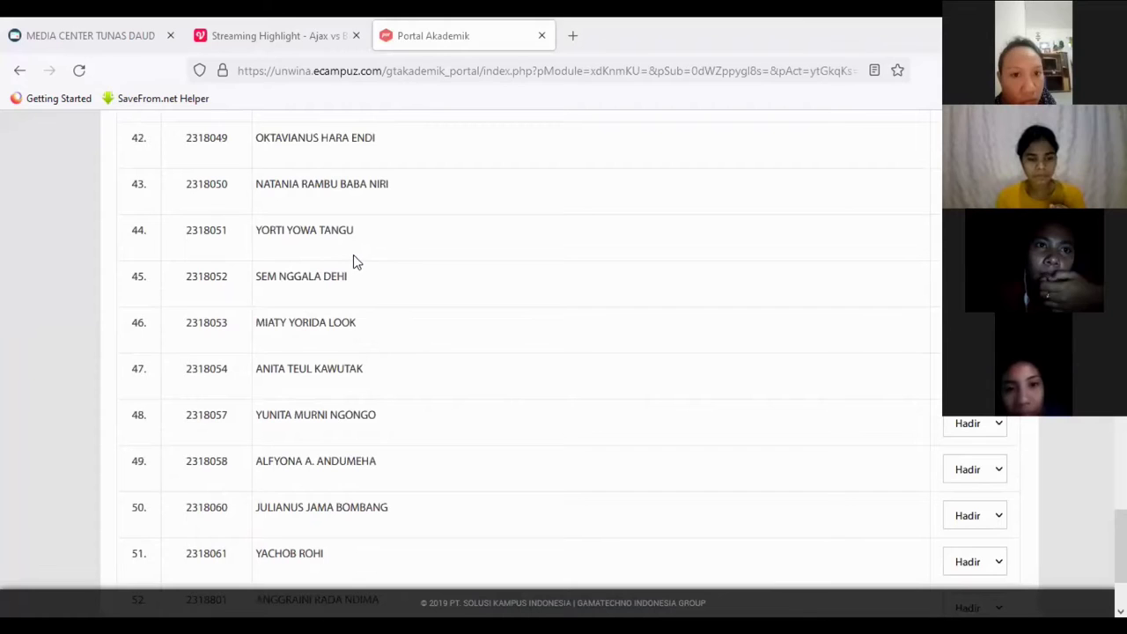
scroll(377, 253, down, 2)
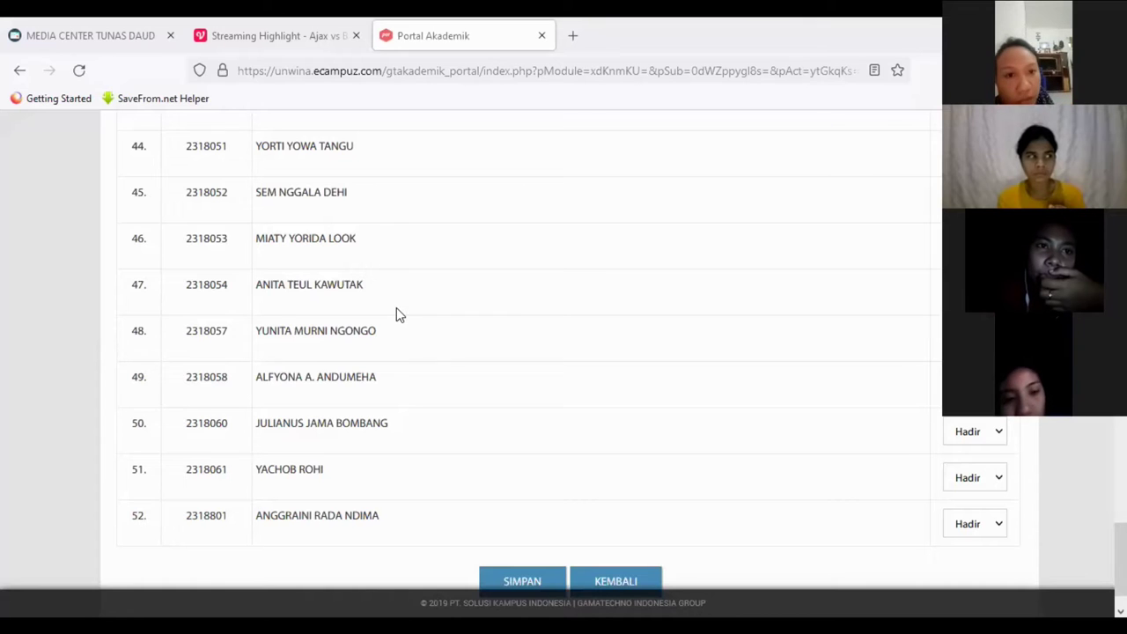
scroll(398, 310, down, 1)
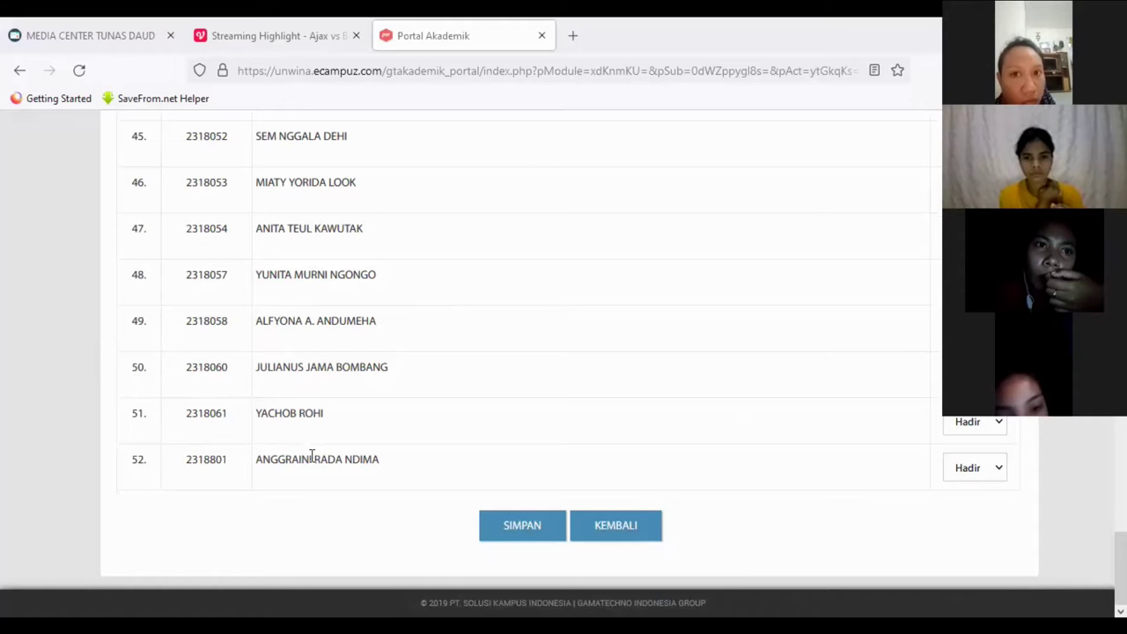
- Try the status Ijin for the student in row 51 and set it back to Hadir
click(996, 423)
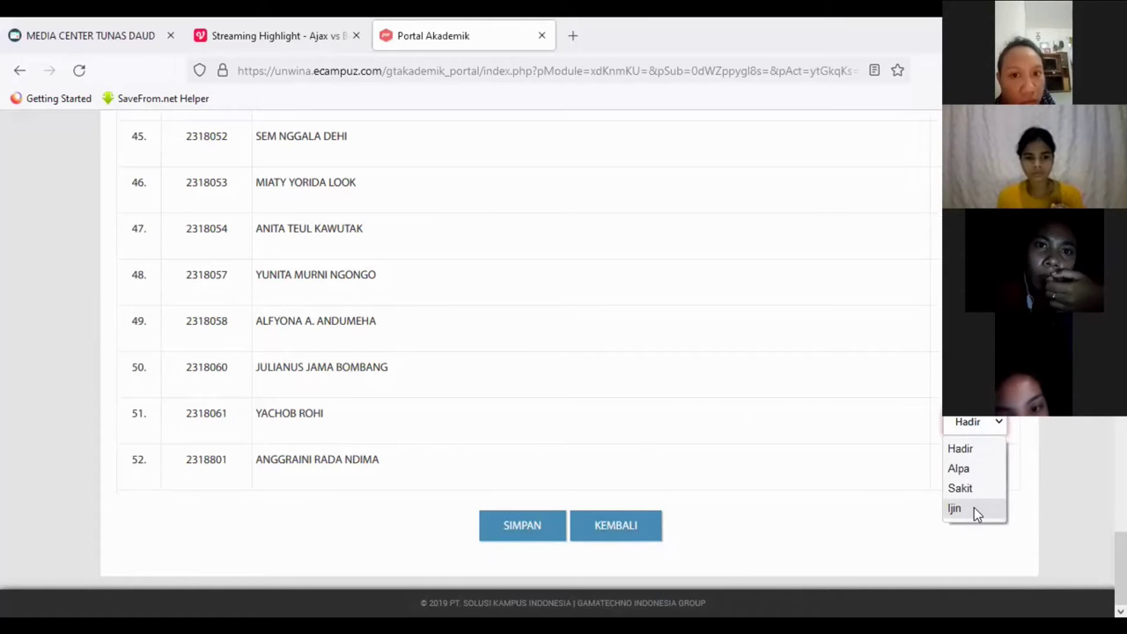
click(976, 511)
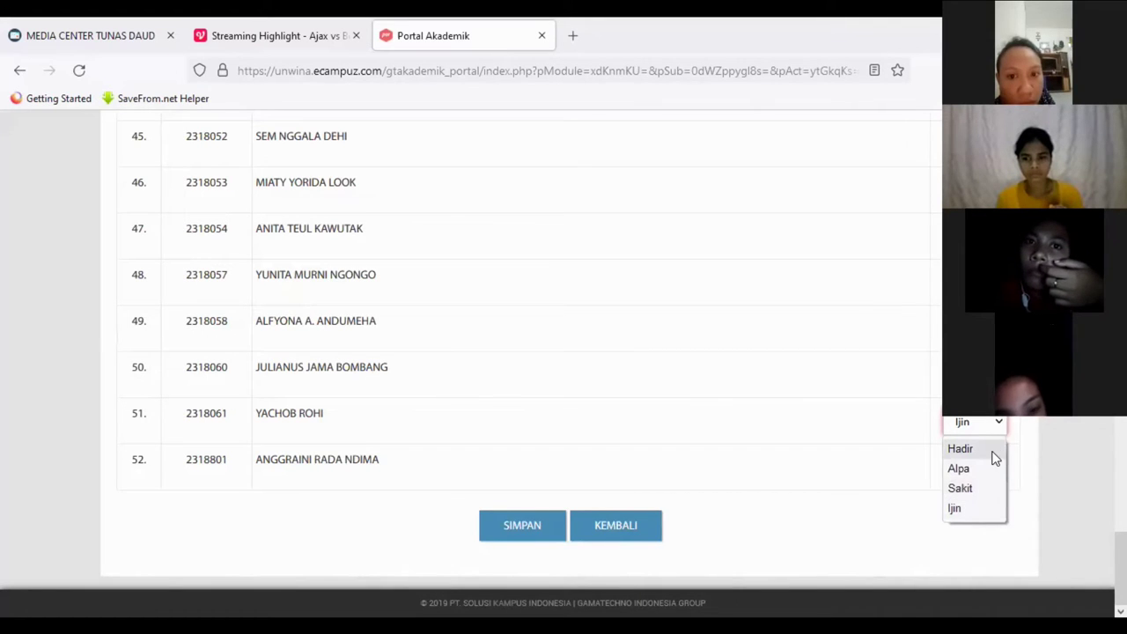
click(992, 451)
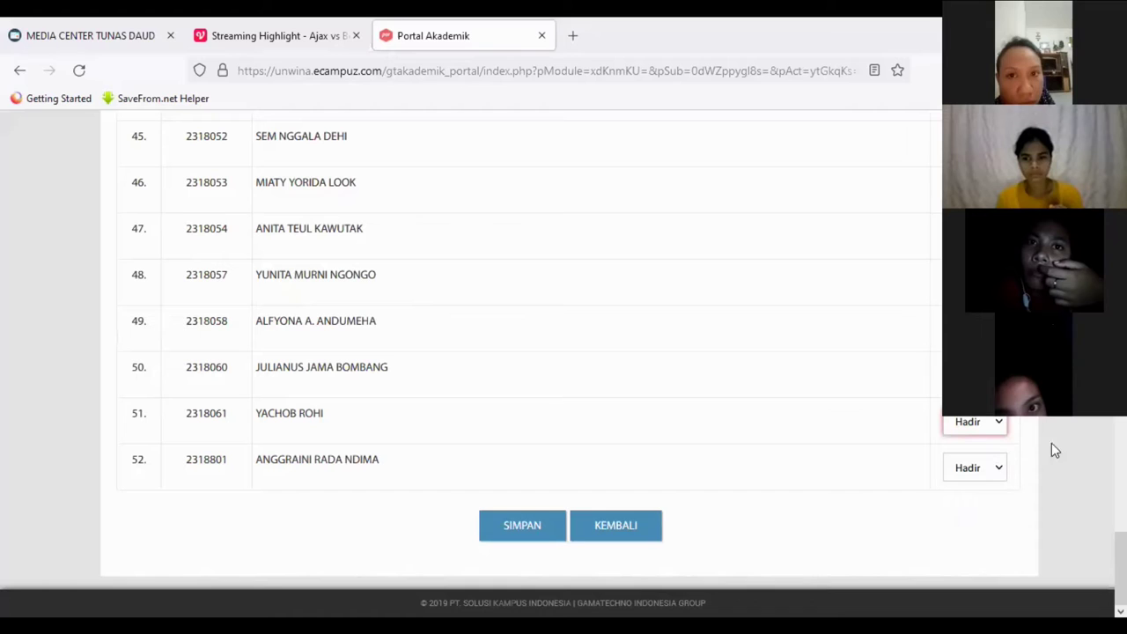
click(1005, 424)
click(977, 452)
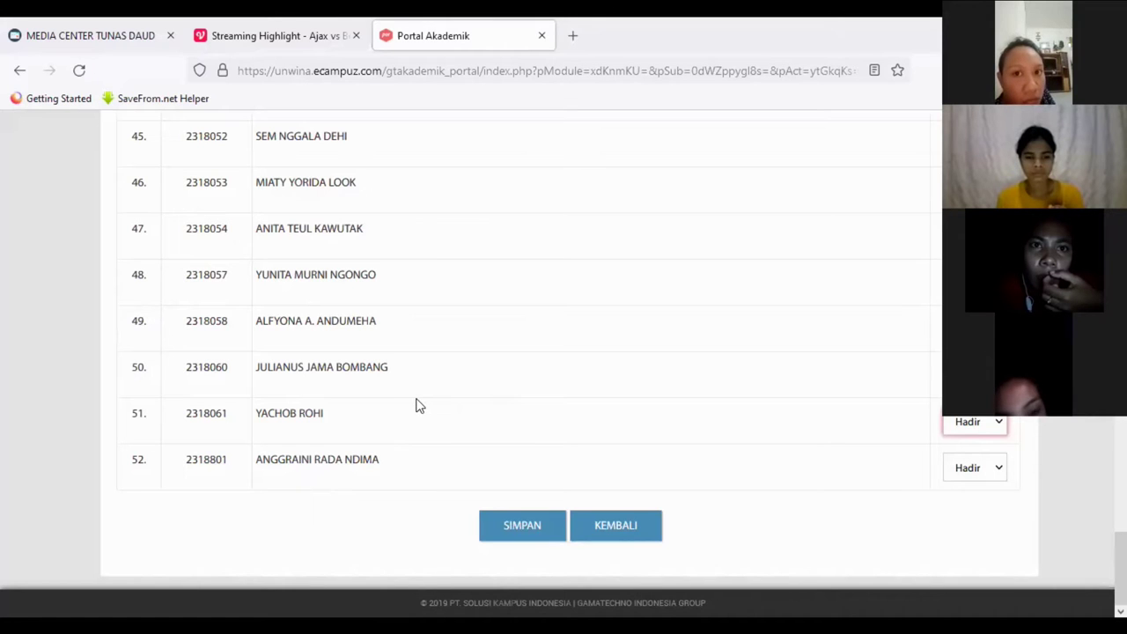
- Set the attendance status of the student in row 24 of the Kehadiran list to Hadir
scroll(419, 405, up, 4)
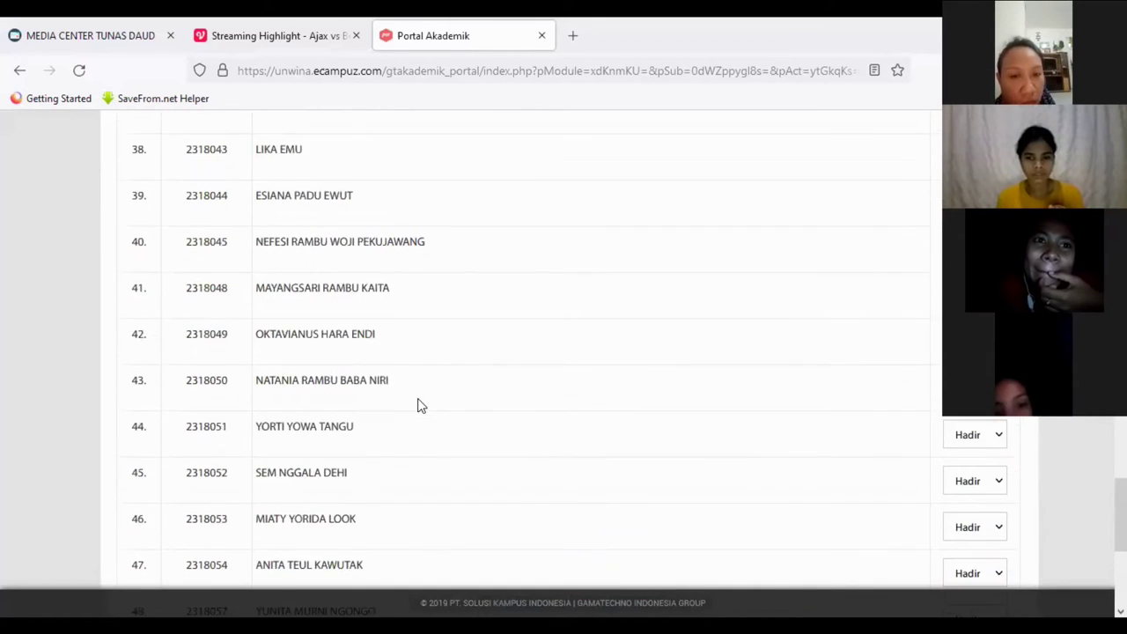
scroll(420, 405, up, 2)
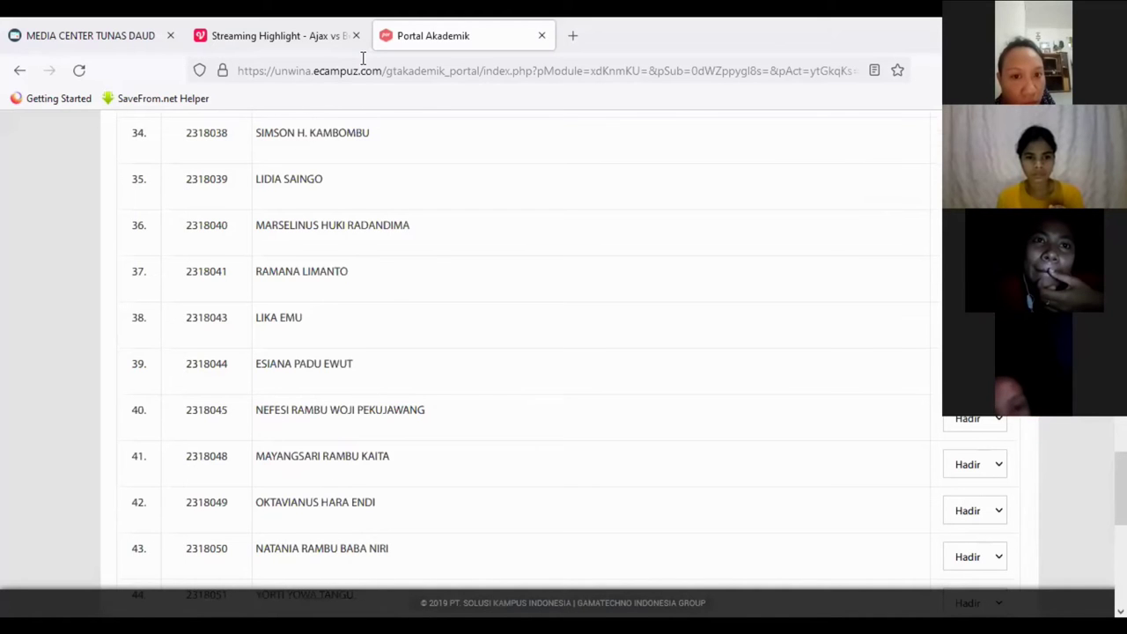
scroll(352, 257, up, 4)
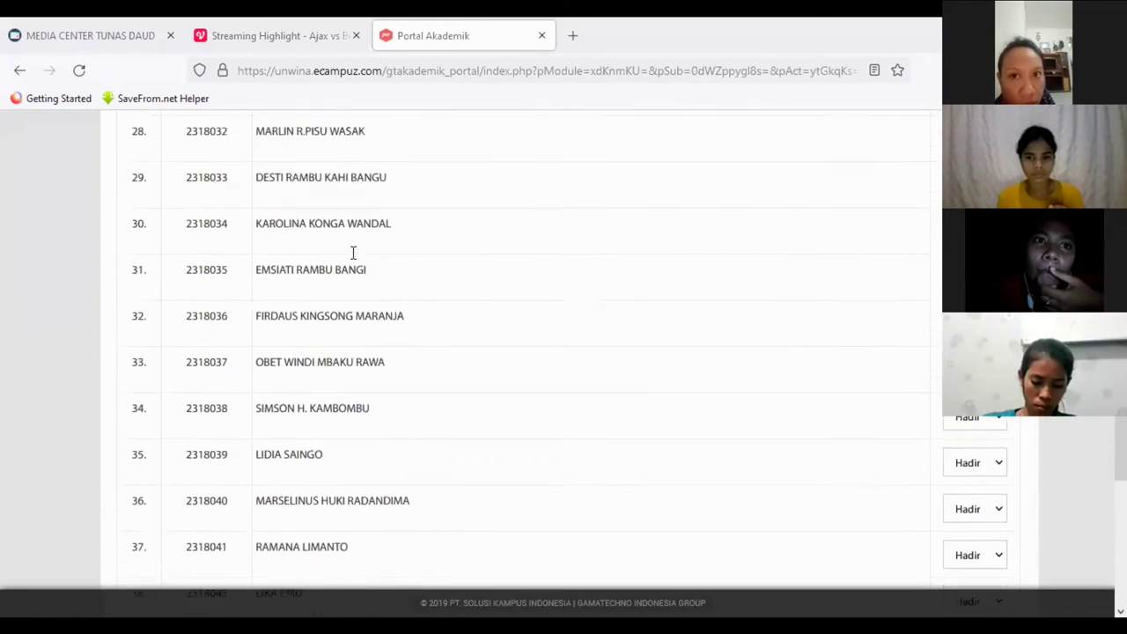
scroll(352, 260, up, 1)
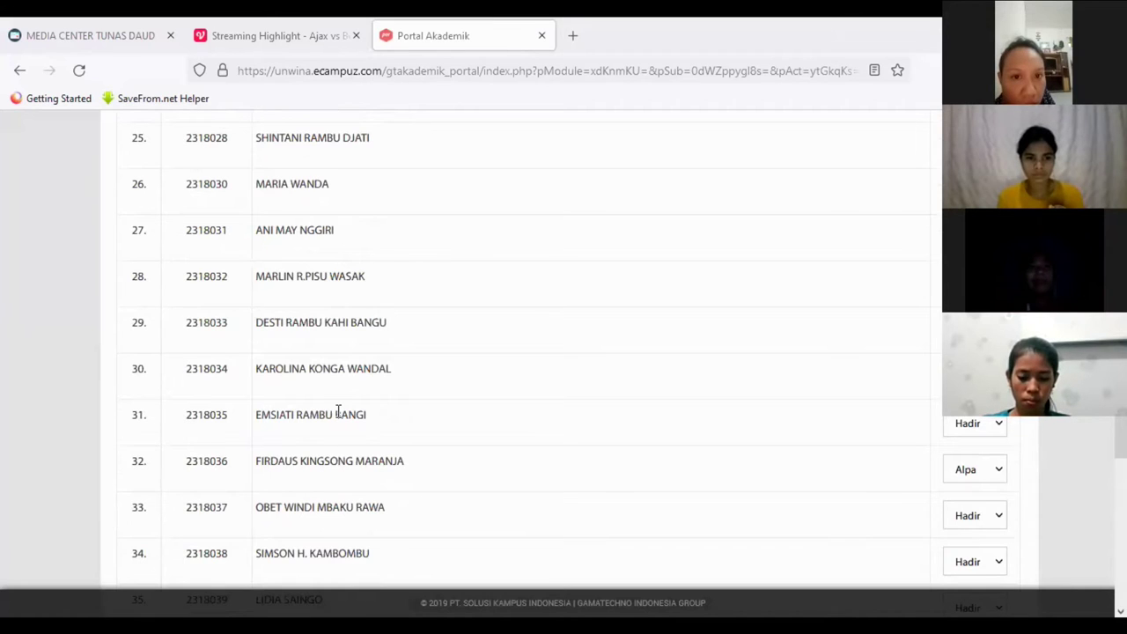
scroll(344, 405, up, 4)
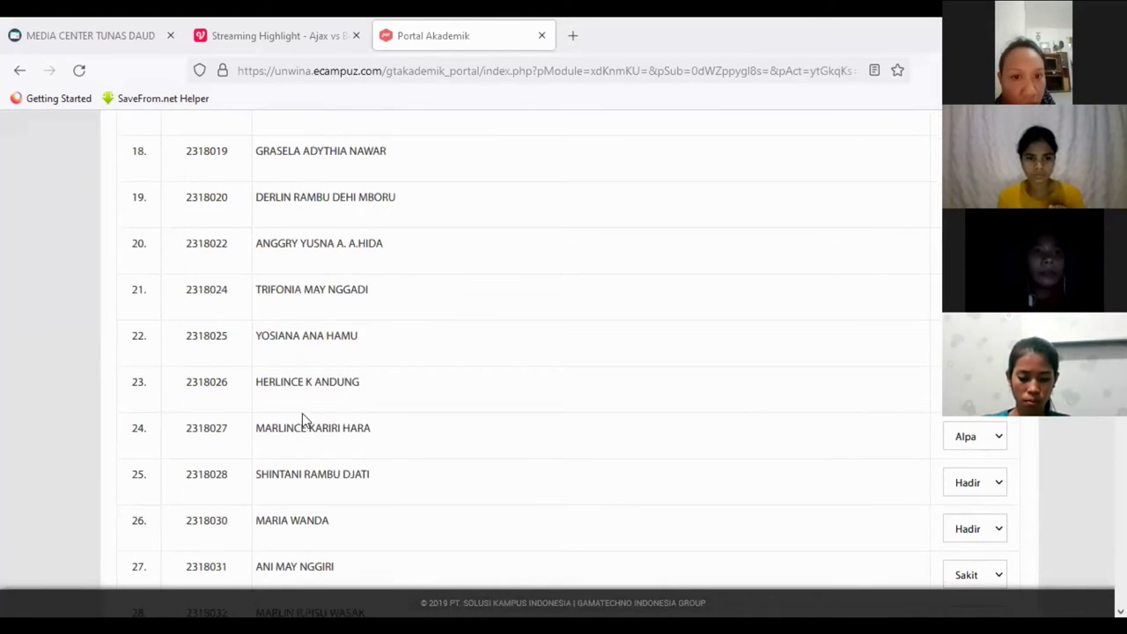
click(998, 438)
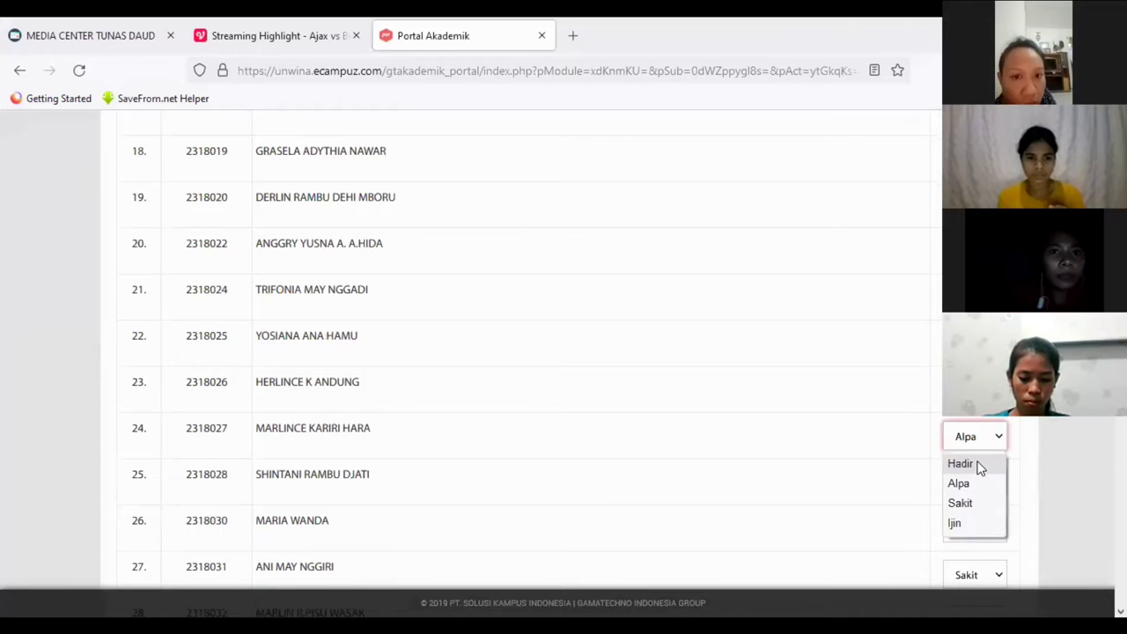
- Save the meeting 3 attendance record and return to the course's list of meetings
scroll(743, 336, down, 15)
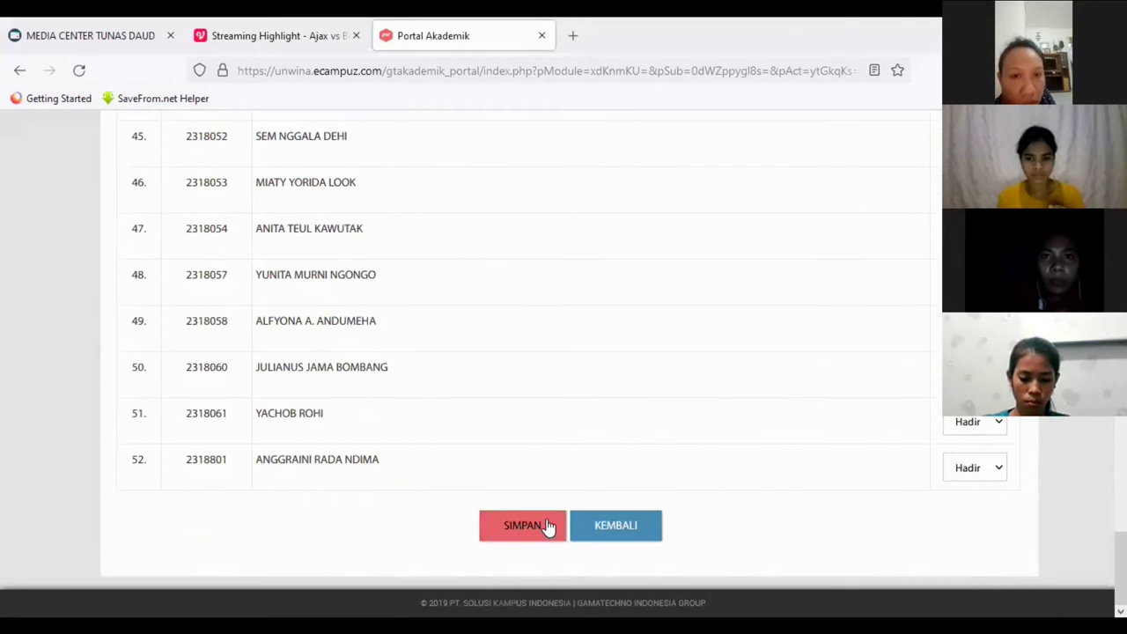
click(546, 526)
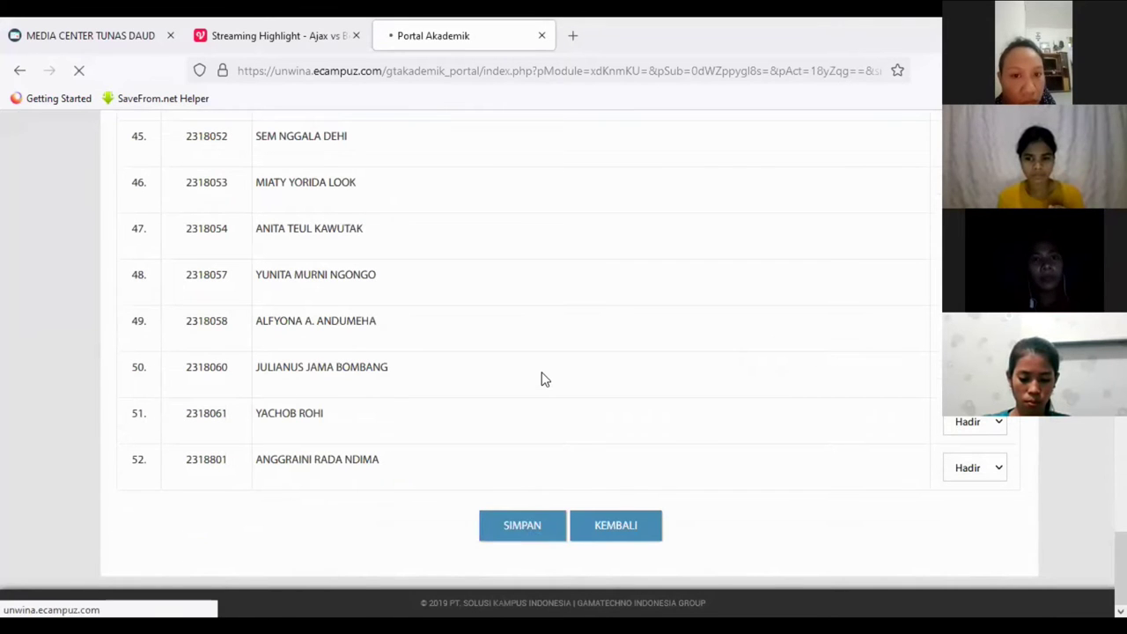
scroll(738, 362, down, 7)
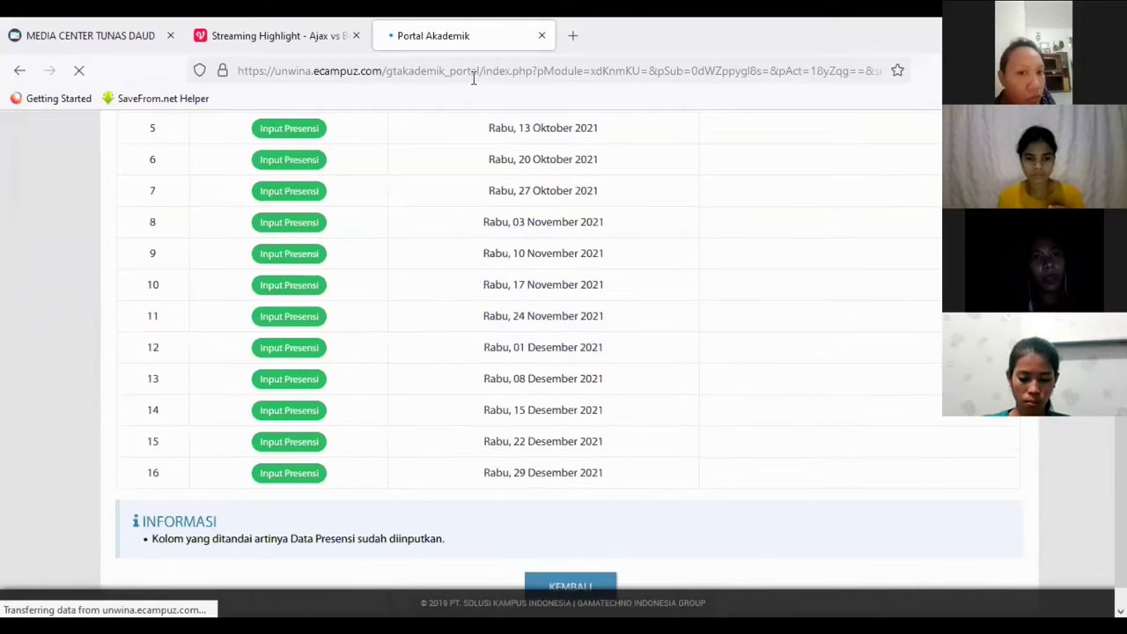